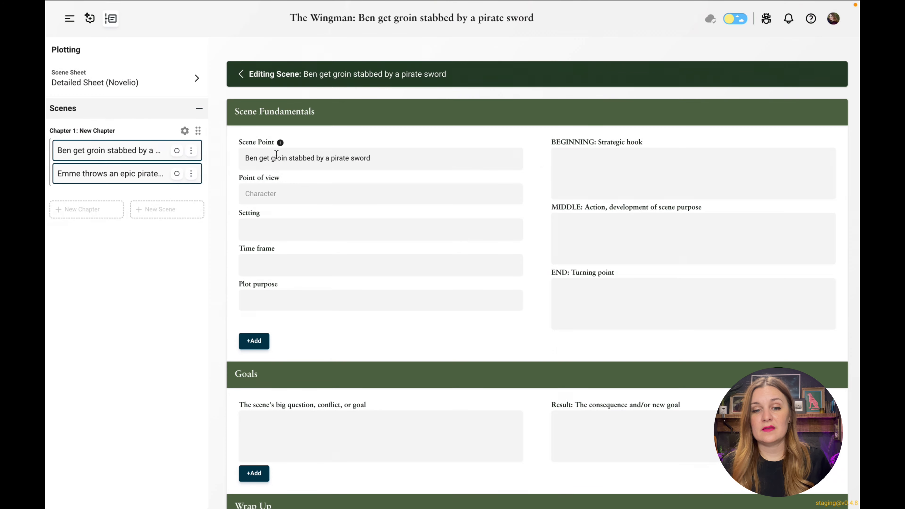
triple_click(278, 160)
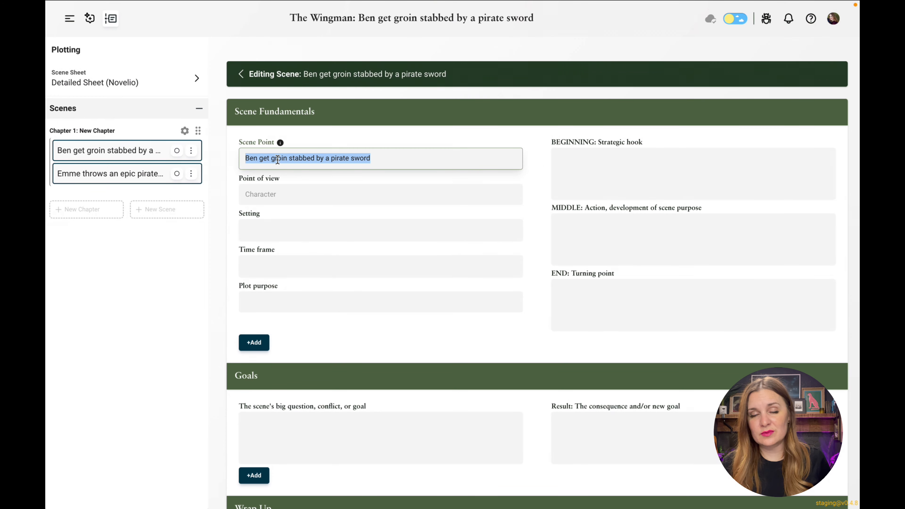
left_click(283, 199)
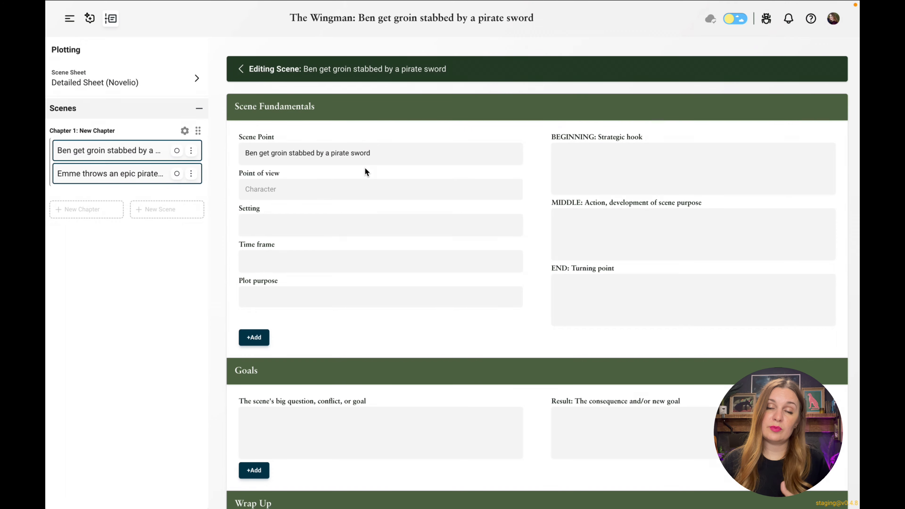
Add Emme Embuena and Ben as two separate character rows in the scene sheet's Characters section
scroll(365, 168, "down", 10)
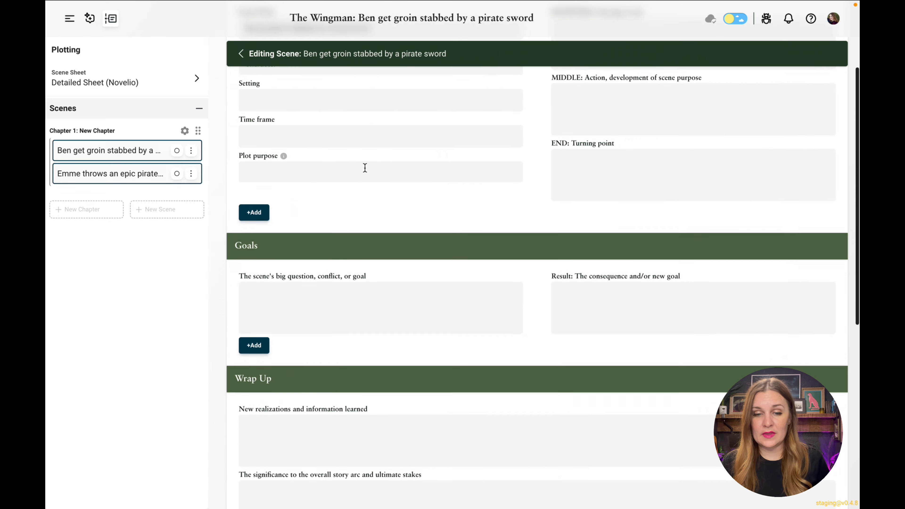
left_click(263, 278)
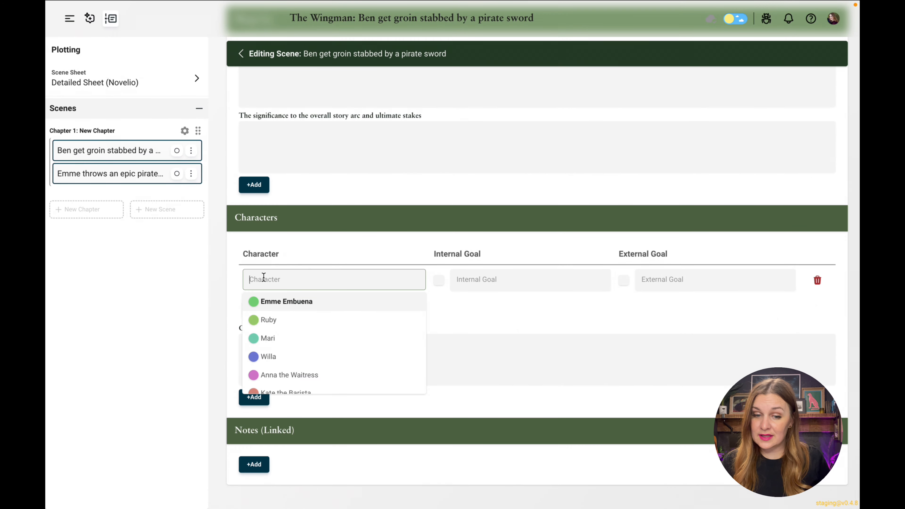
left_click(283, 301)
left_click(258, 307)
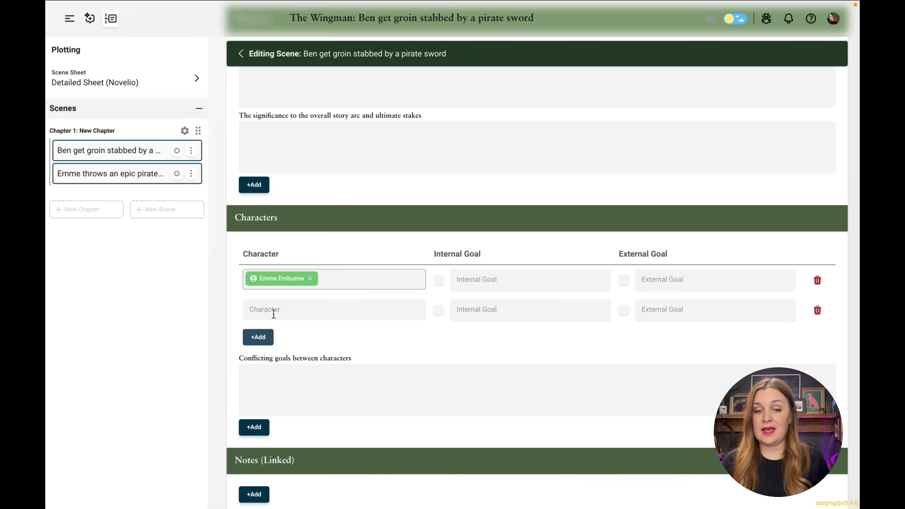
left_click(269, 312)
scroll(276, 381, "down", 2)
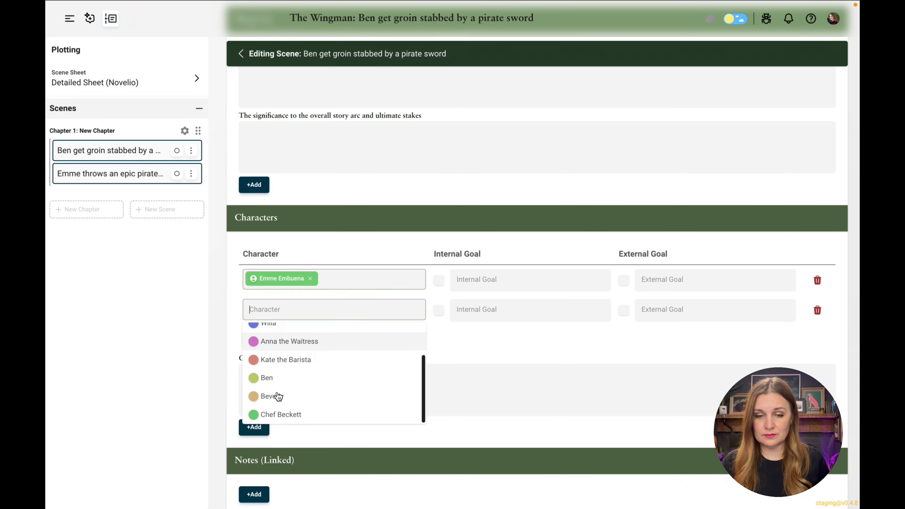
left_click(276, 378)
scroll(375, 364, "down", 1)
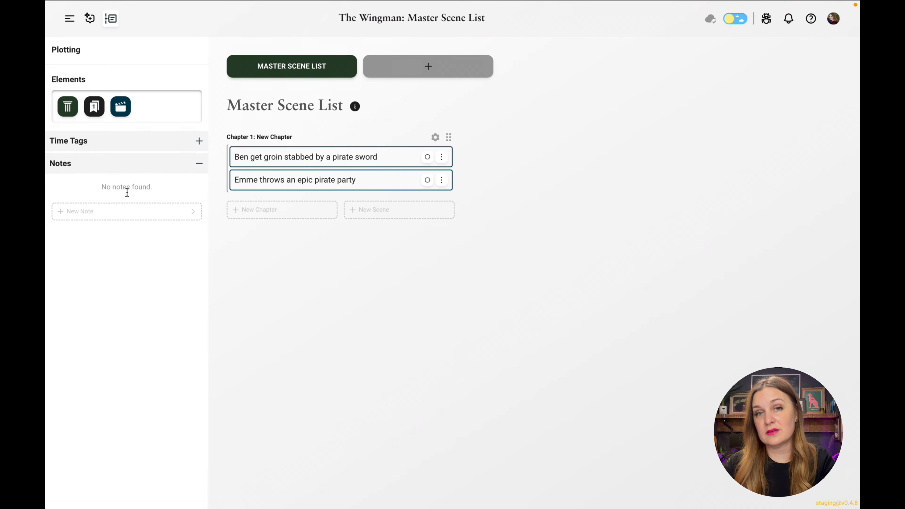
Create a new note of the Default type and set its text to "typing my new note here."
left_click(96, 215)
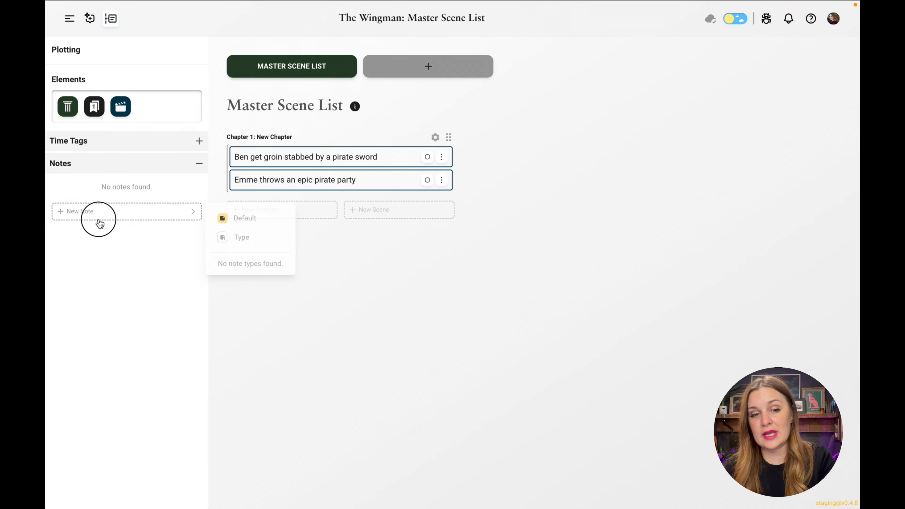
left_click(244, 219)
left_click(92, 191)
triple_click(93, 191)
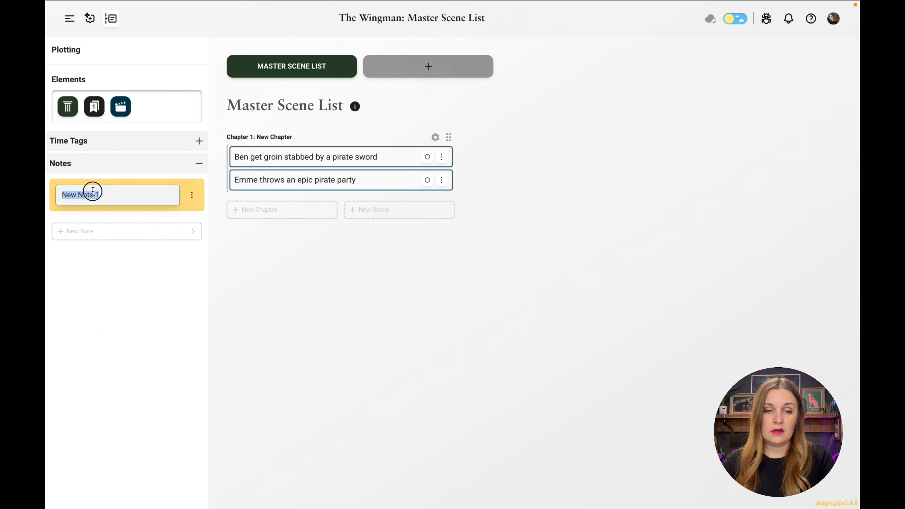
type("typing my new n")
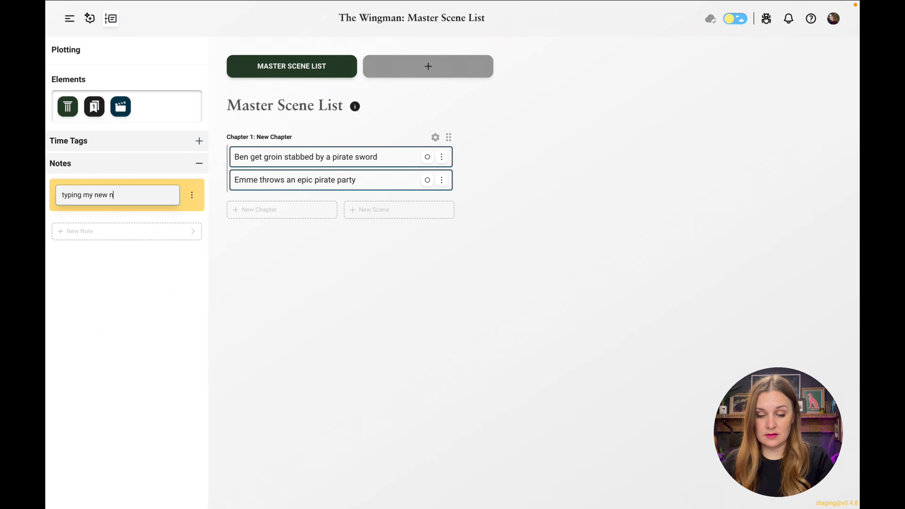
type("ote here.")
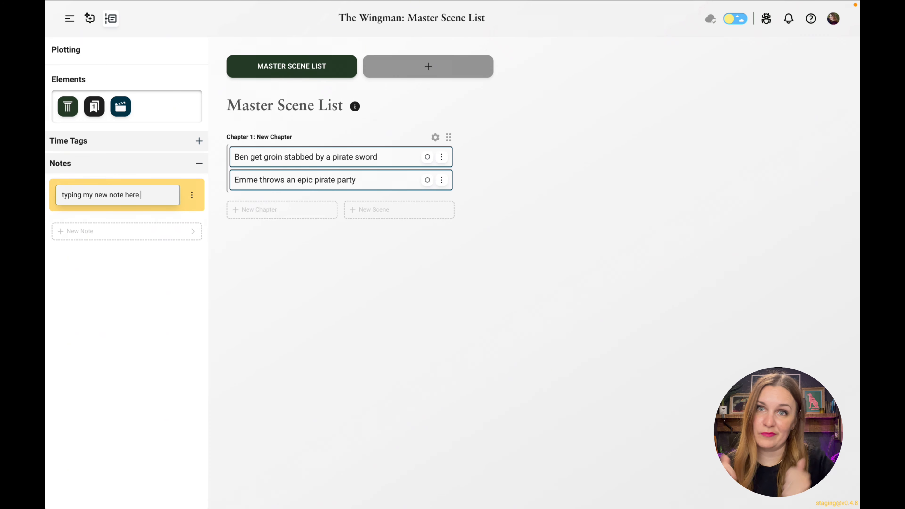
left_click(188, 269)
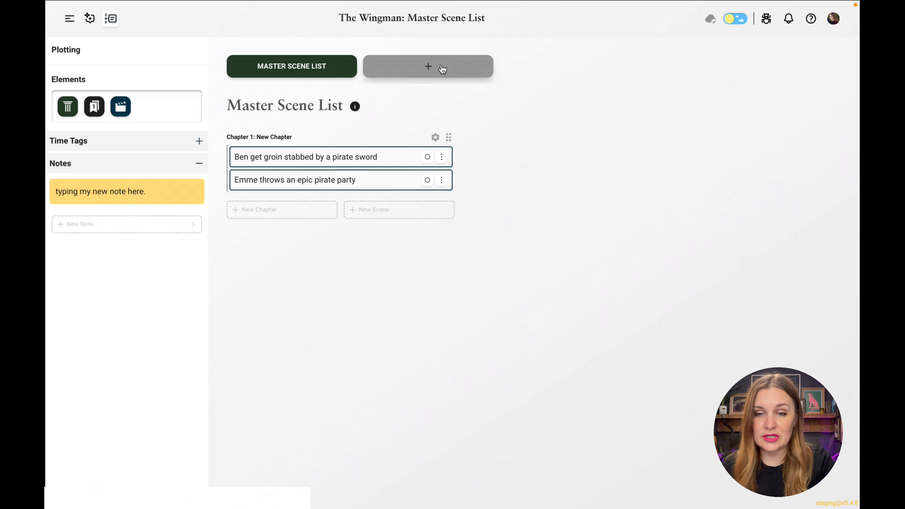
Start a new timeline and select the 7 Point Story Structure (Wells) template
left_click(428, 66)
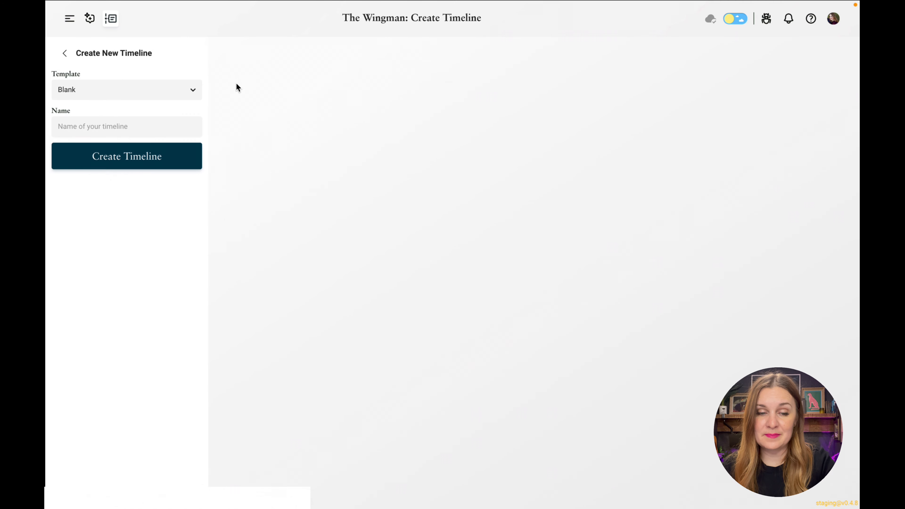
left_click(135, 94)
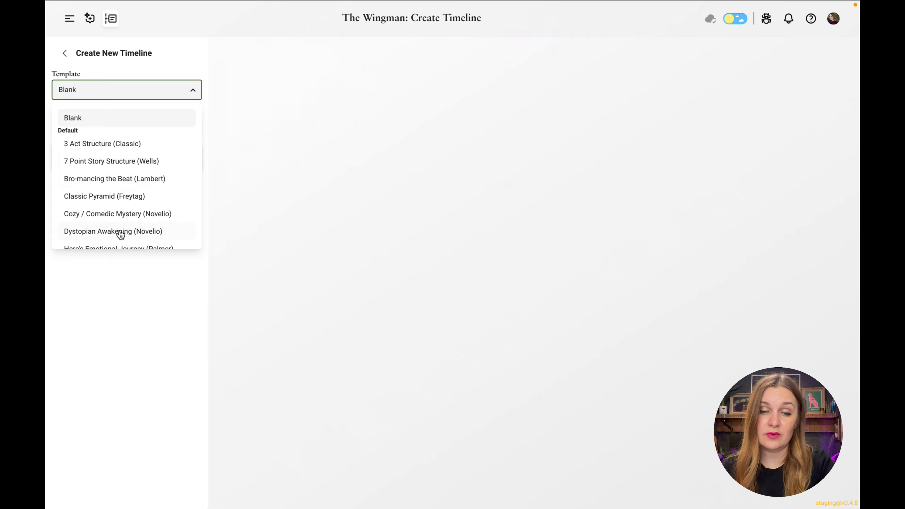
scroll(123, 196, "down", 1)
scroll(123, 196, "up", 1)
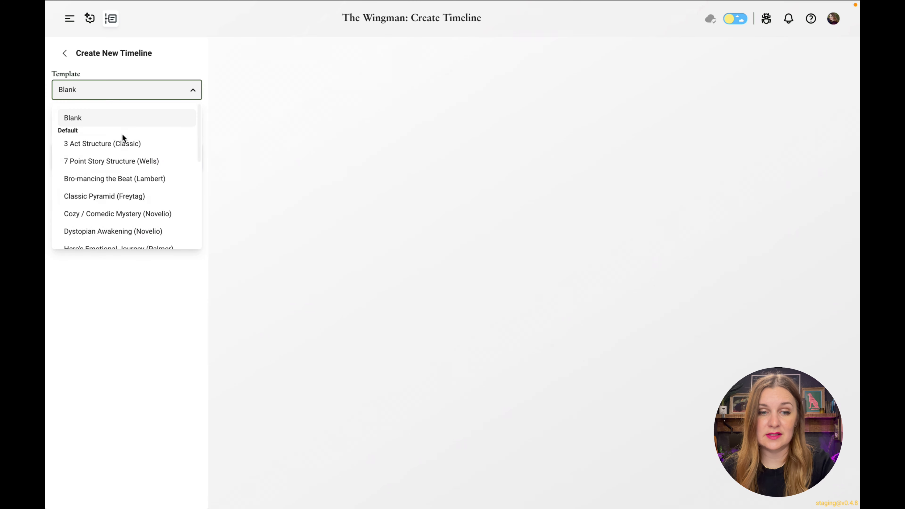
left_click(119, 162)
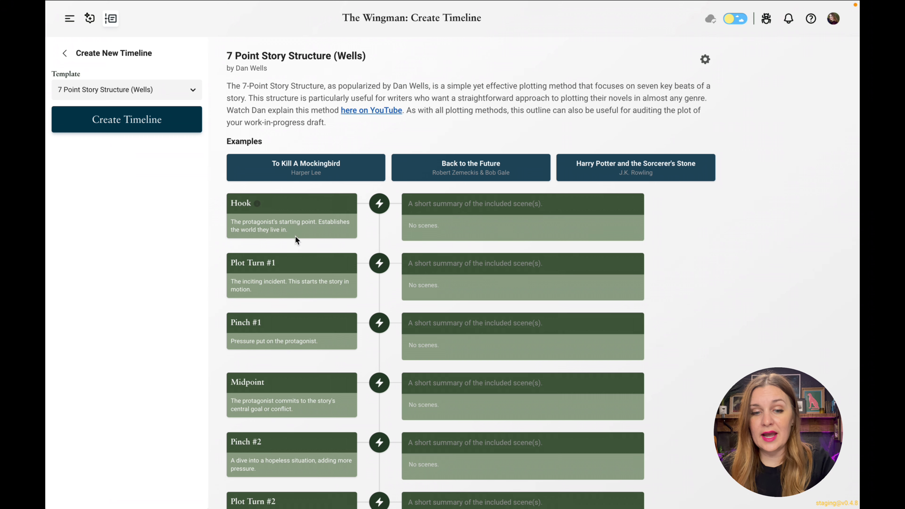
Examine the 7 Point template's beats and explanations, and preview its To Kill A Mockingbird example
scroll(295, 237, "down", 3)
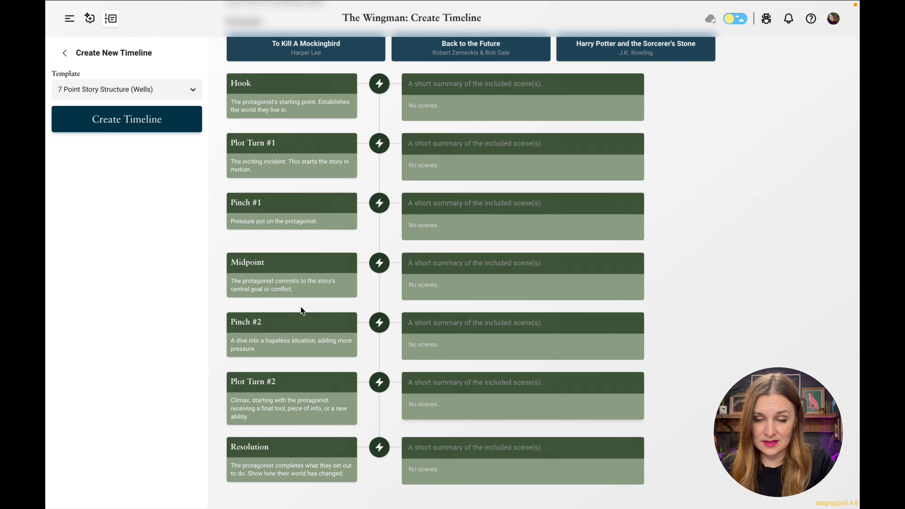
scroll(281, 260, "up", 1)
mouse_move(269, 225)
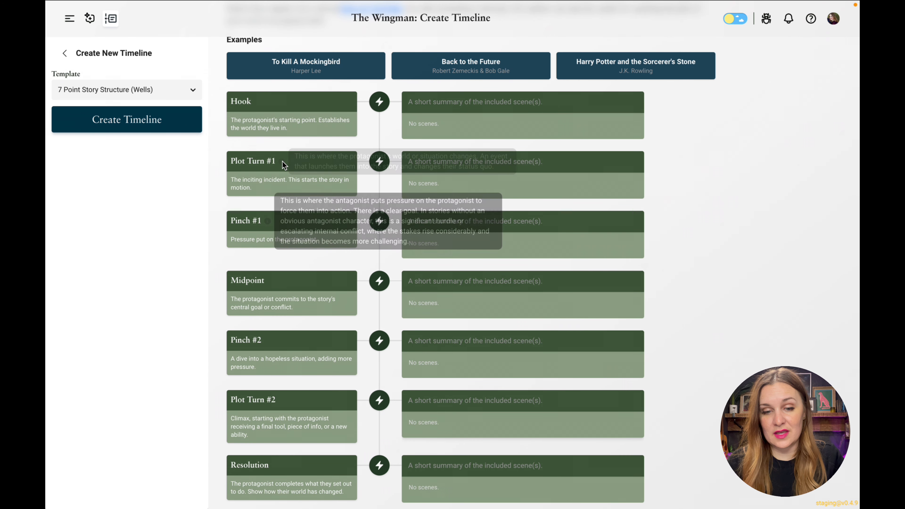
mouse_move(261, 105)
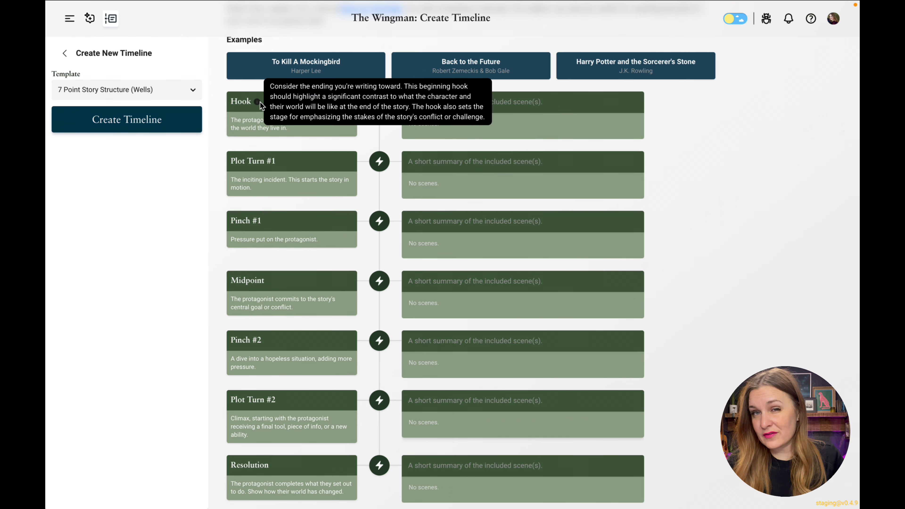
scroll(373, 125, "up", 4)
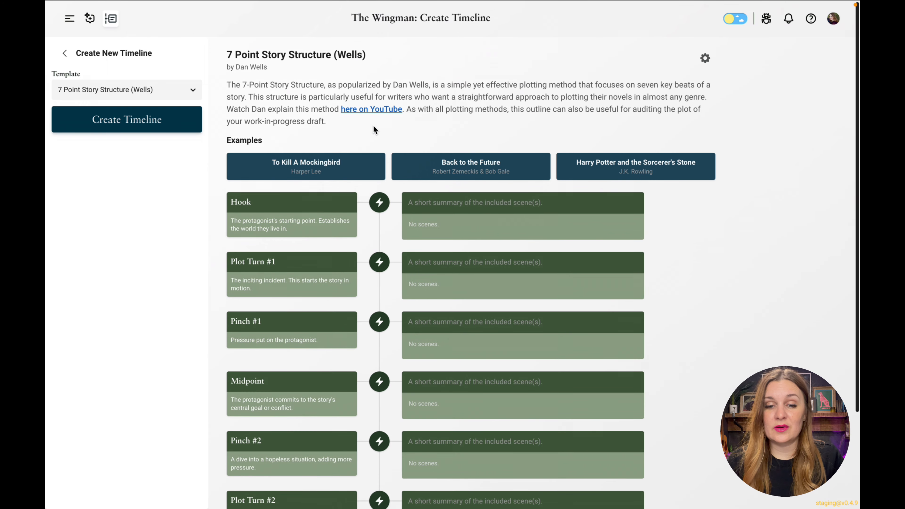
left_click(330, 170)
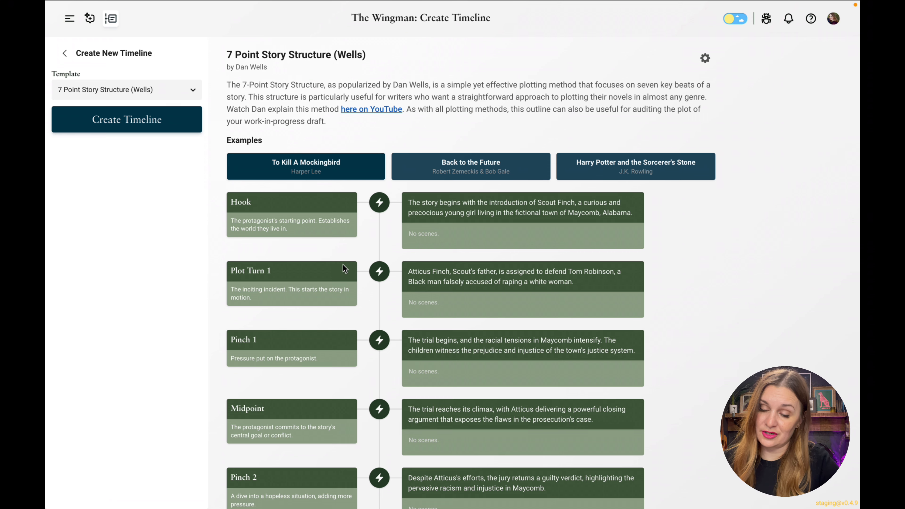
left_click(312, 163)
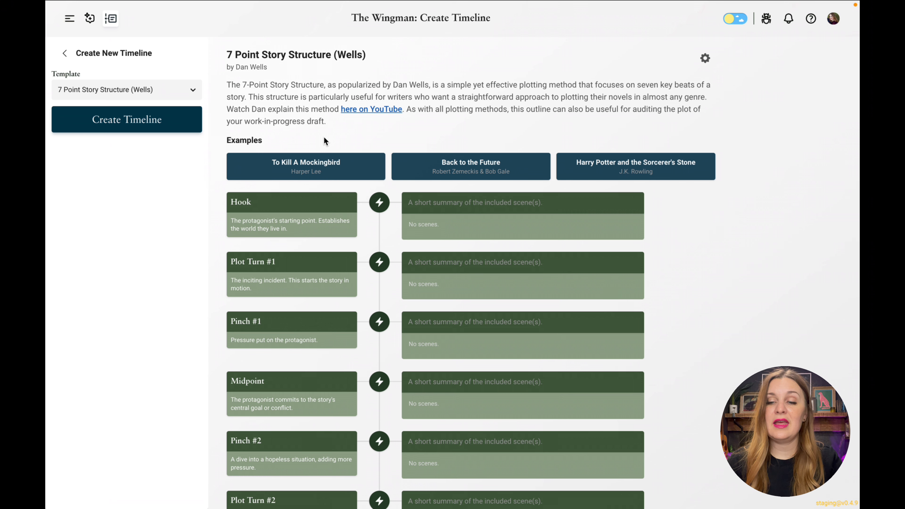
Switch to the Hero's Journey Original (Campbell) template, look through its acts and beats, and create the timeline from it
left_click(190, 91)
scroll(156, 197, "down", 4)
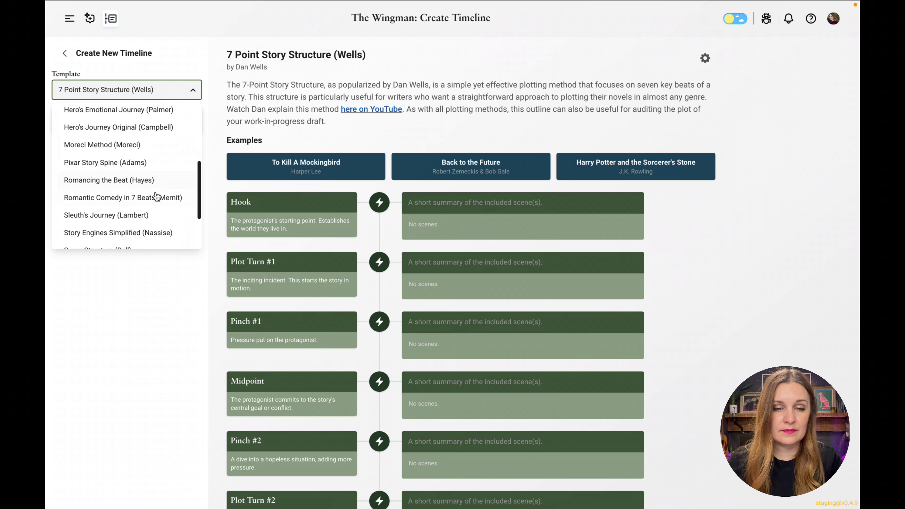
left_click(156, 129)
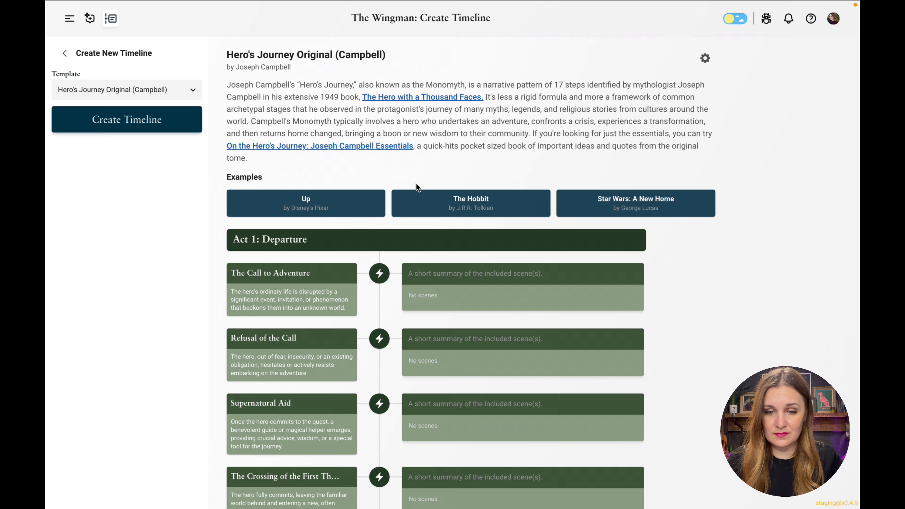
scroll(417, 184, "down", 10)
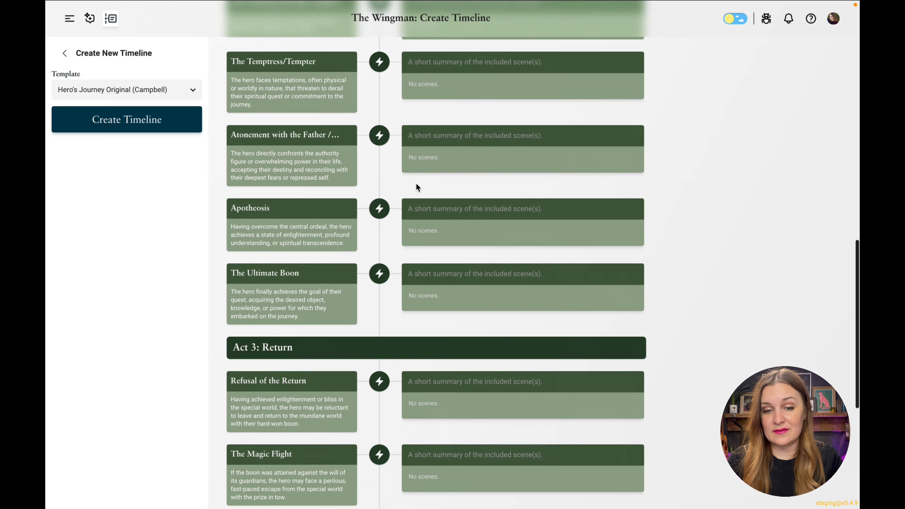
scroll(415, 185, "down", 2)
mouse_move(304, 193)
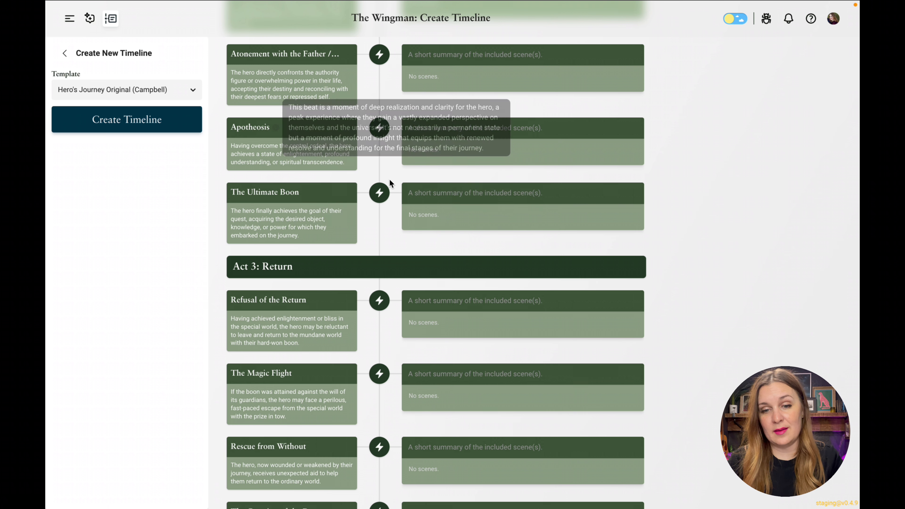
scroll(321, 108, "up", 12)
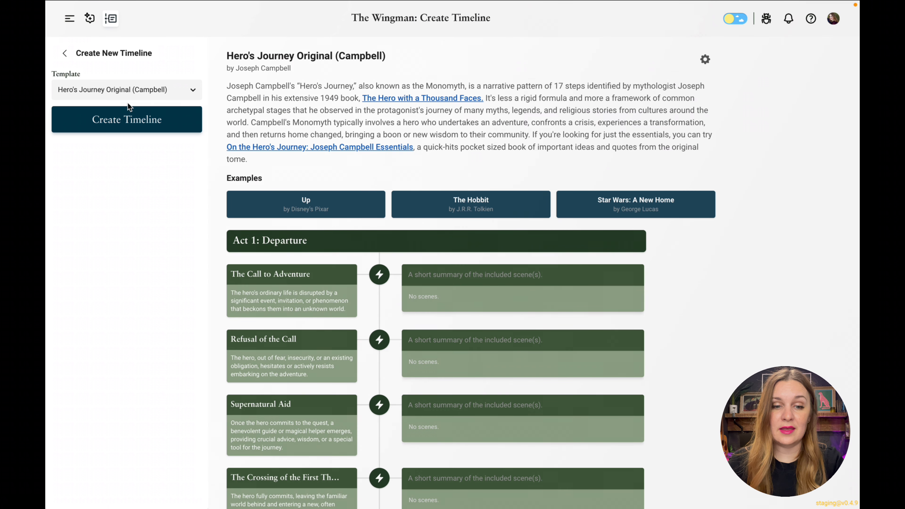
left_click(119, 122)
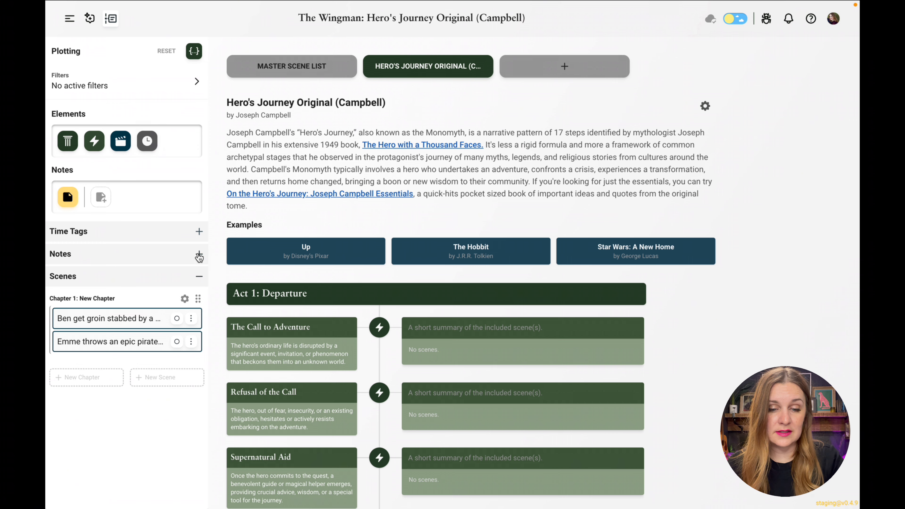
Expand the Notes and Time Tags lists to check their contents, and collapse both again
left_click(199, 255)
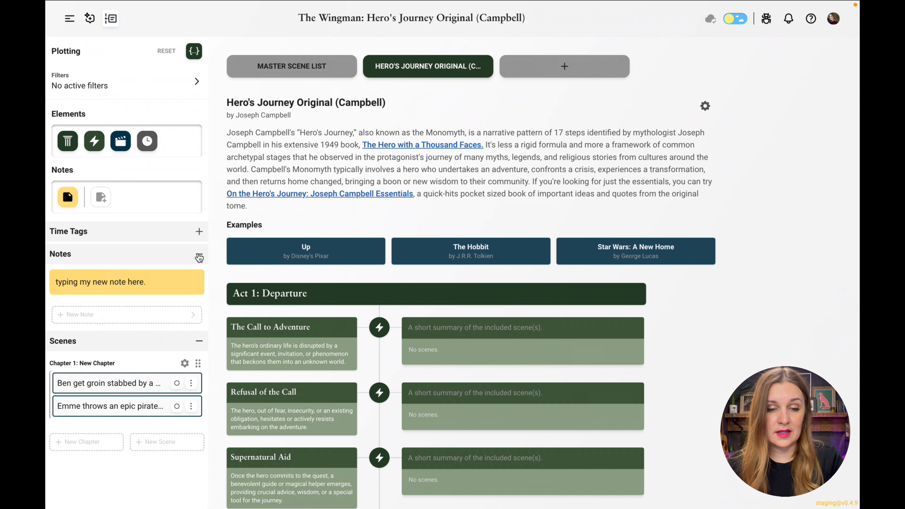
left_click(197, 232)
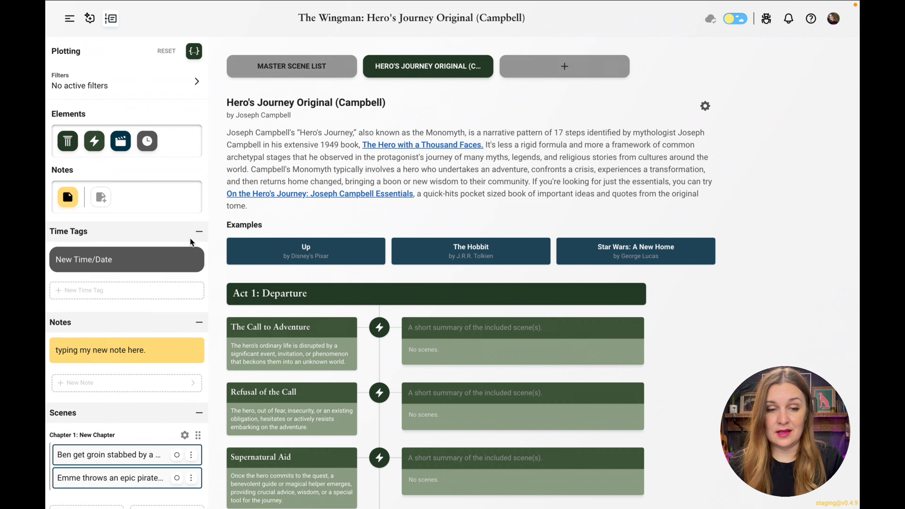
left_click(200, 233)
left_click(199, 254)
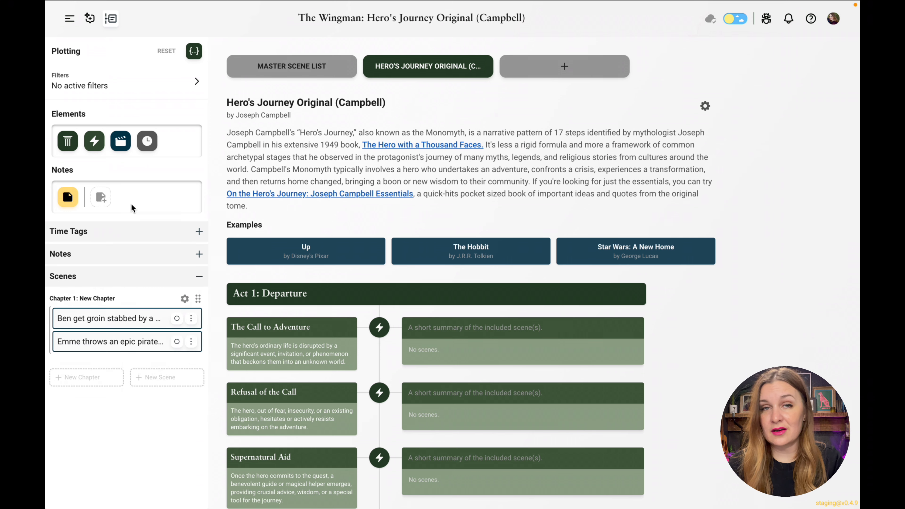
Create a new note type named Romance with a light pink-purple color and no description
left_click(101, 196)
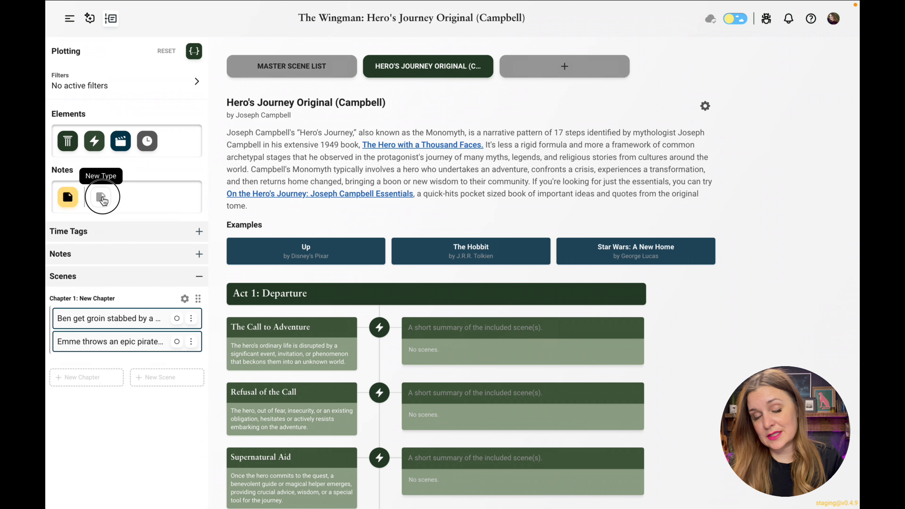
left_click(86, 89)
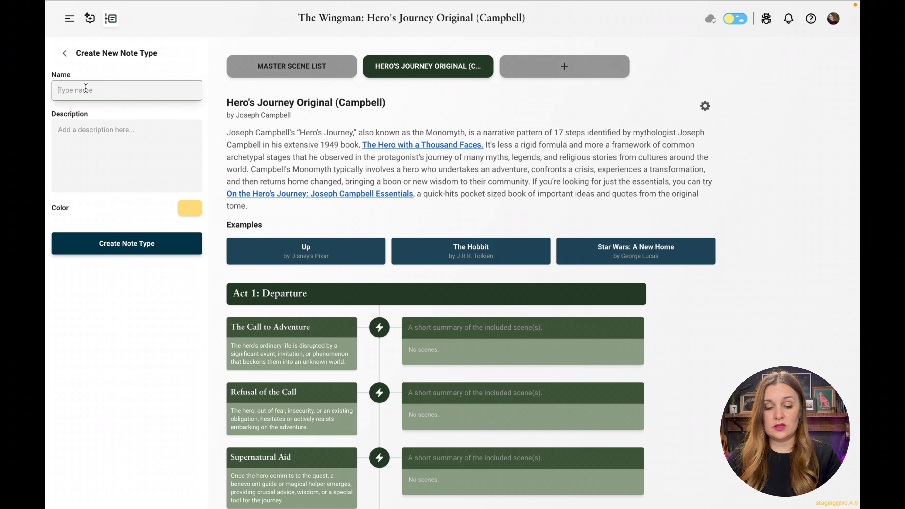
type("Romance")
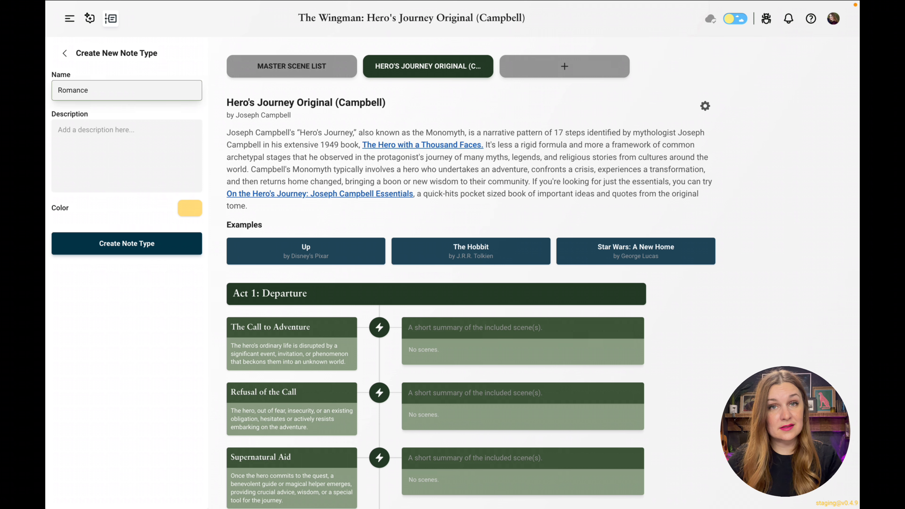
left_click(188, 207)
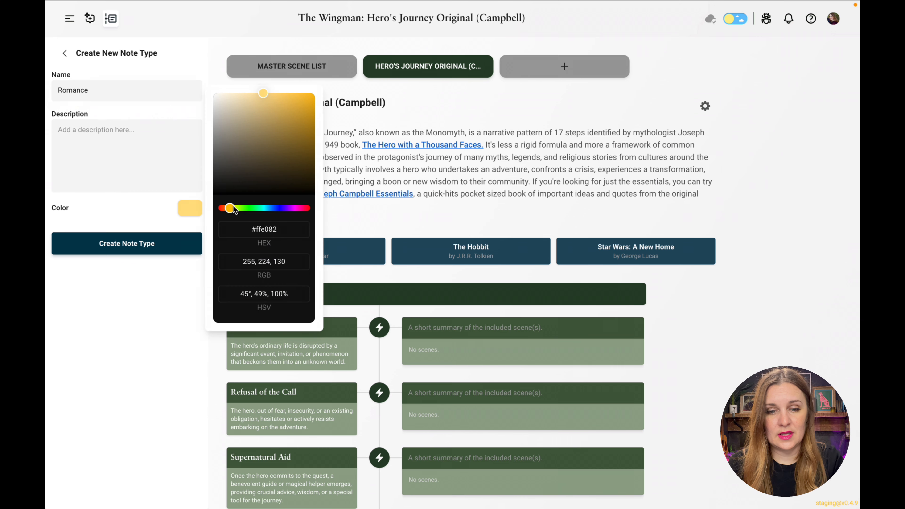
left_click(293, 208)
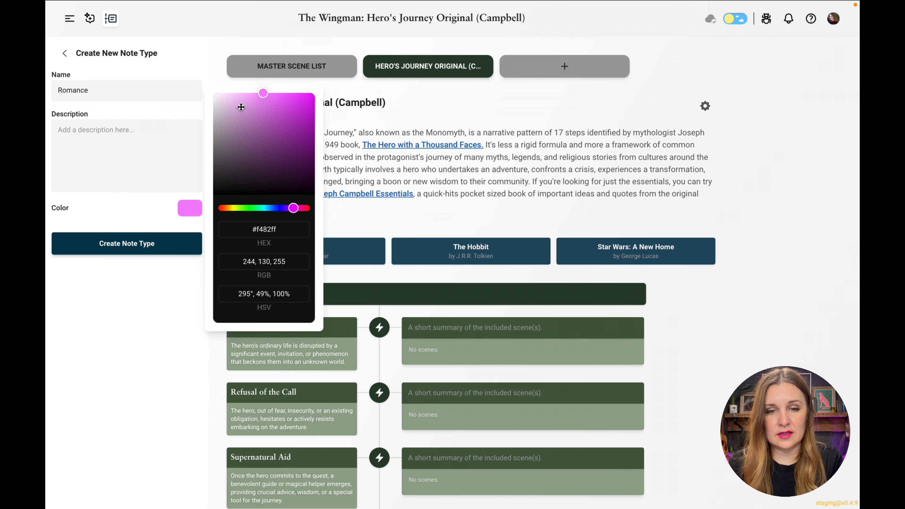
left_click(236, 99)
left_click(152, 247)
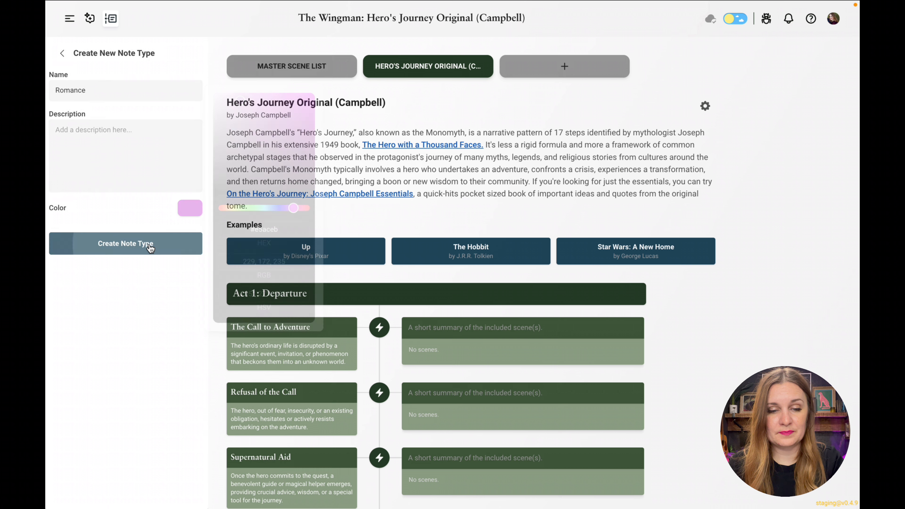
Place the existing "typing my new note here." note at the start of Act 1, plus a new default note and a new Romance note above it
left_click(85, 264)
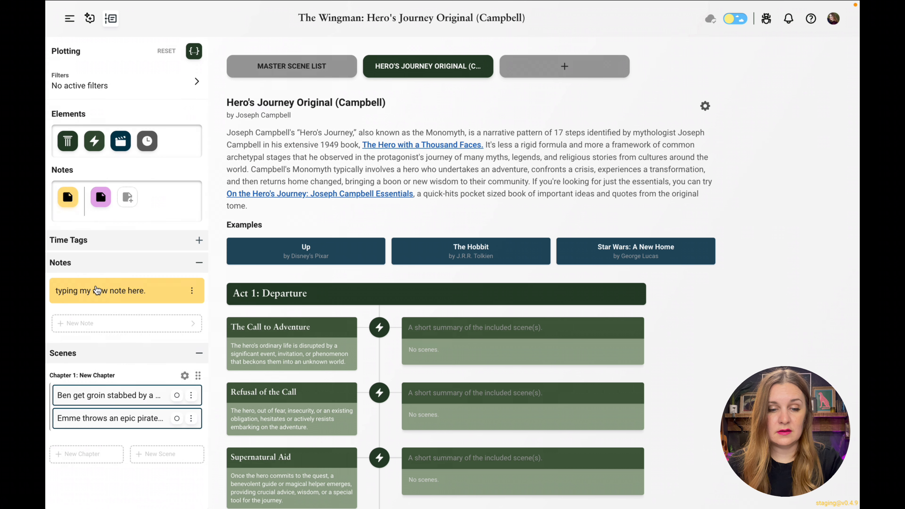
left_click_drag(107, 290, 402, 376)
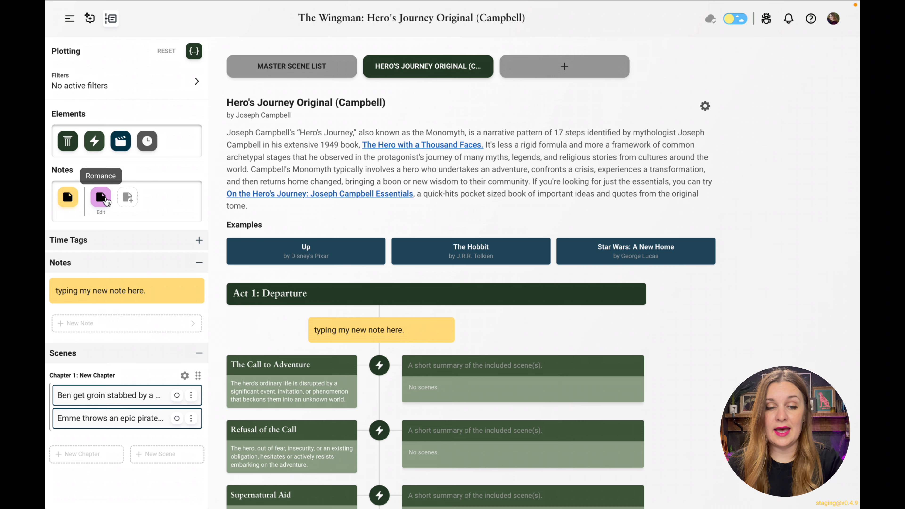
left_click_drag(68, 197, 396, 317)
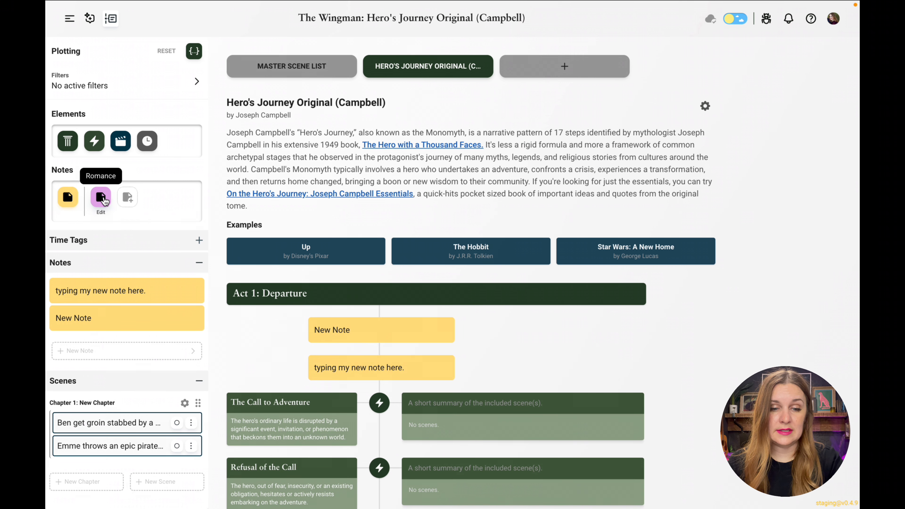
left_click_drag(101, 197, 383, 350)
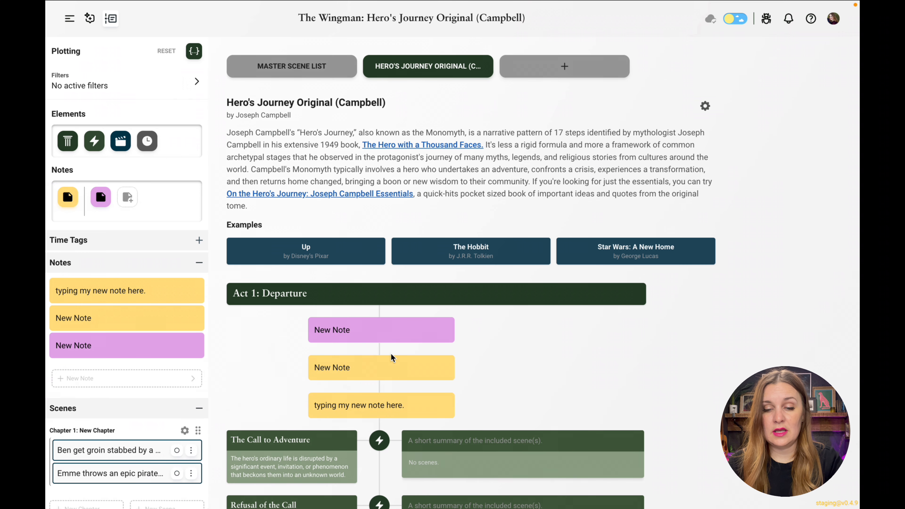
Assign both Chapter 1 scenes to The Call to Adventure beat, and pull the pirate sword scene out to sit just below that beat
scroll(391, 354, "down", 3)
scroll(390, 354, "down", 2)
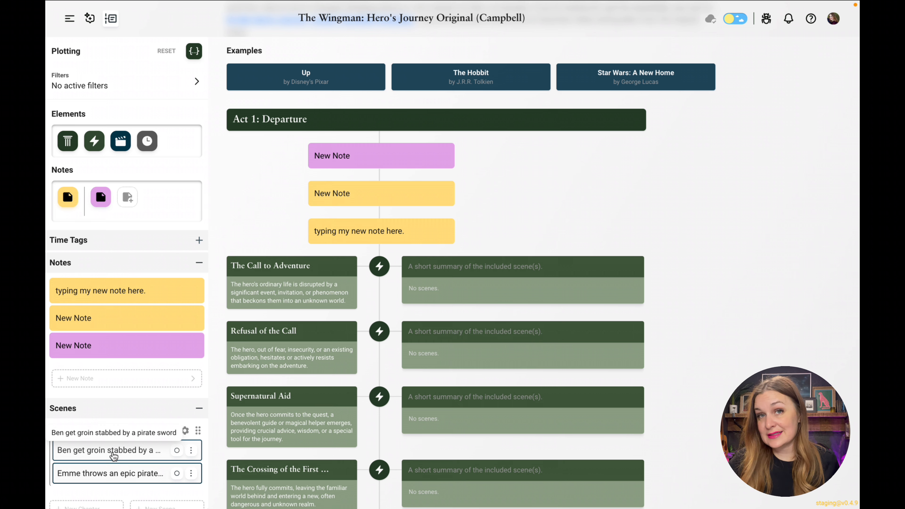
left_click_drag(110, 452, 506, 328)
left_click_drag(87, 469, 495, 324)
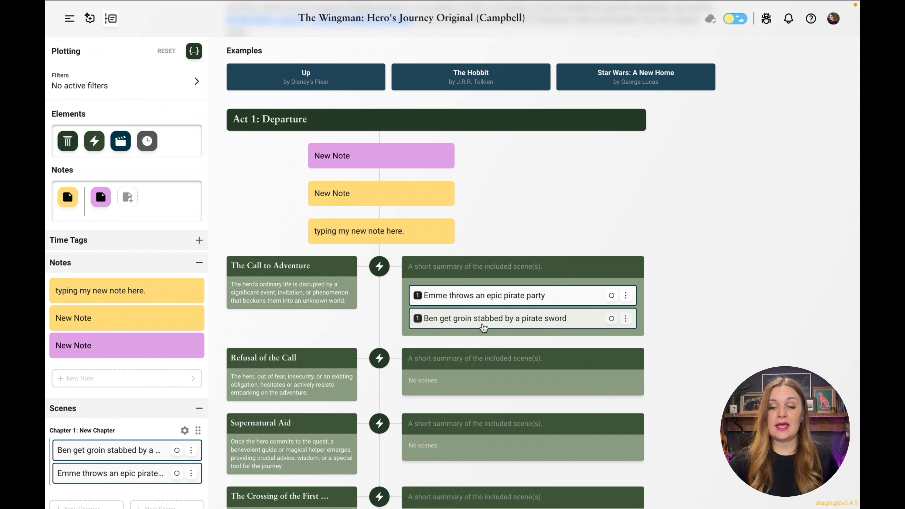
left_click_drag(504, 319, 444, 348)
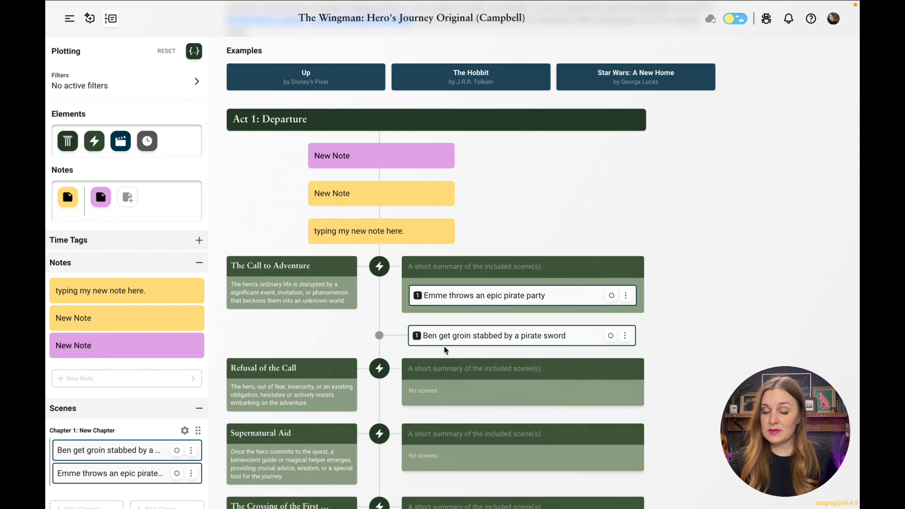
Add a New Years Eve time tag beneath the Romance note, and move the pirate sword scene back into The Call to Adventure beat
left_click_drag(147, 141, 391, 217)
left_click(369, 144)
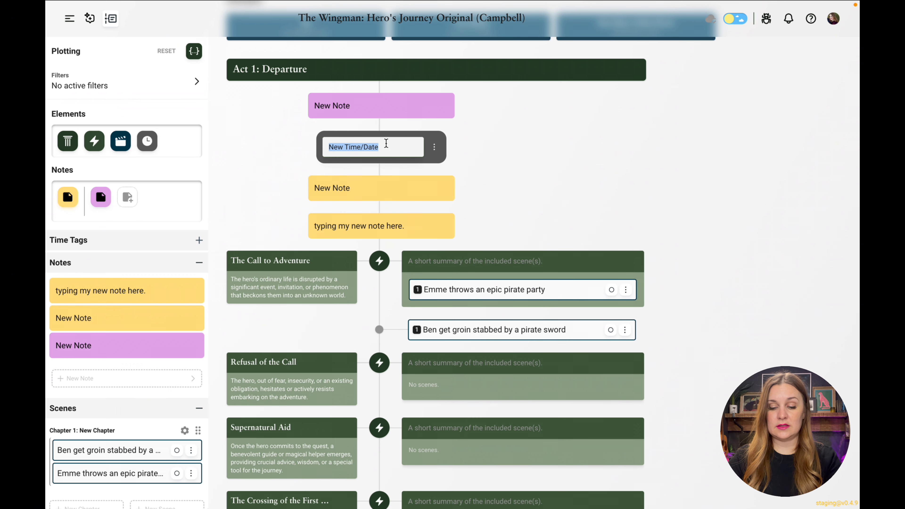
type("Ne")
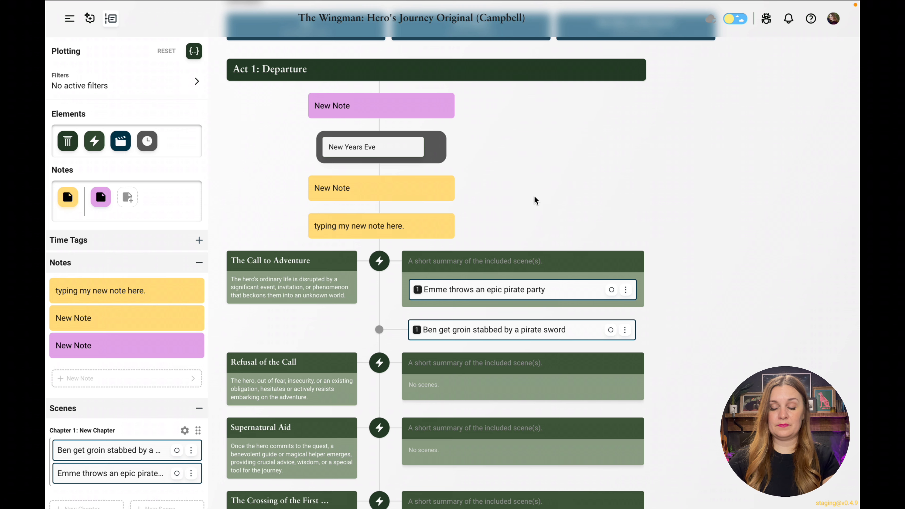
key("Return")
scroll(534, 196, "up", 3)
left_click_drag(458, 443, 461, 396)
Delete the New Years Eve time tag and both notes titled New Note from the timeline
left_click(434, 255)
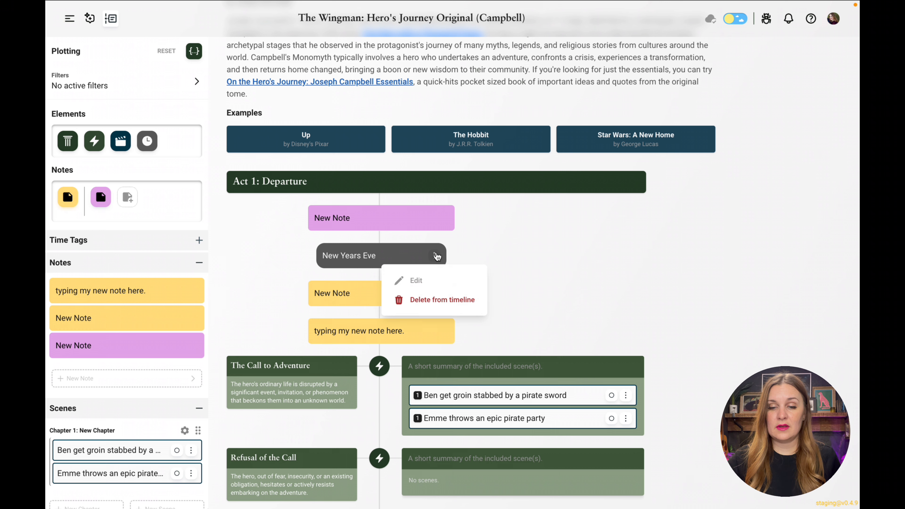
left_click(424, 301)
left_click(443, 256)
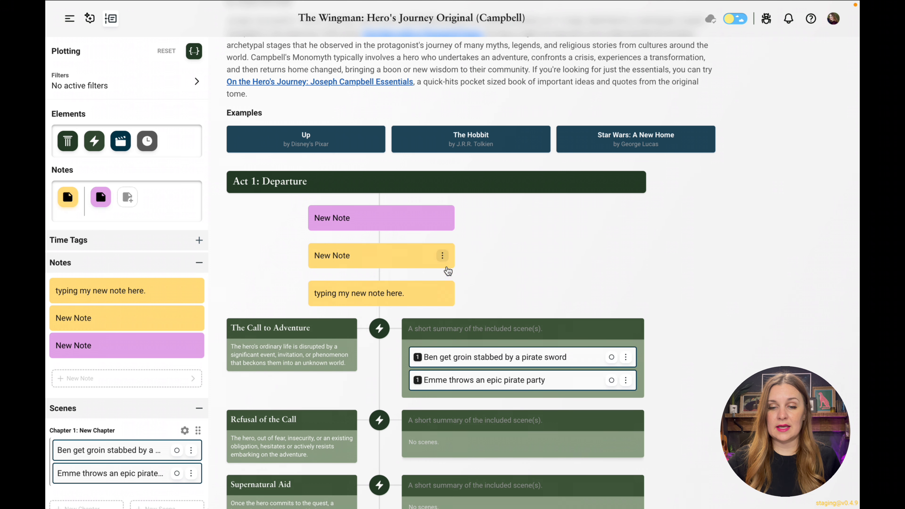
left_click(443, 256)
left_click(441, 298)
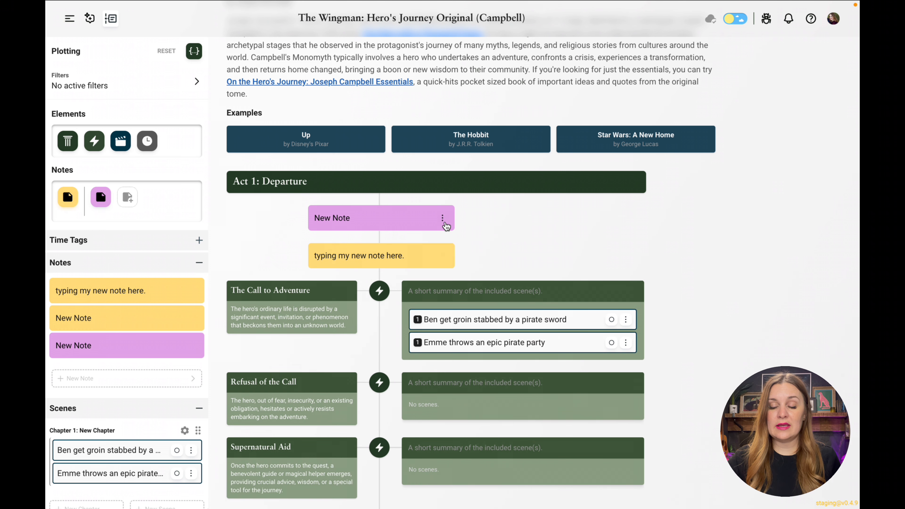
left_click(445, 217)
left_click(442, 261)
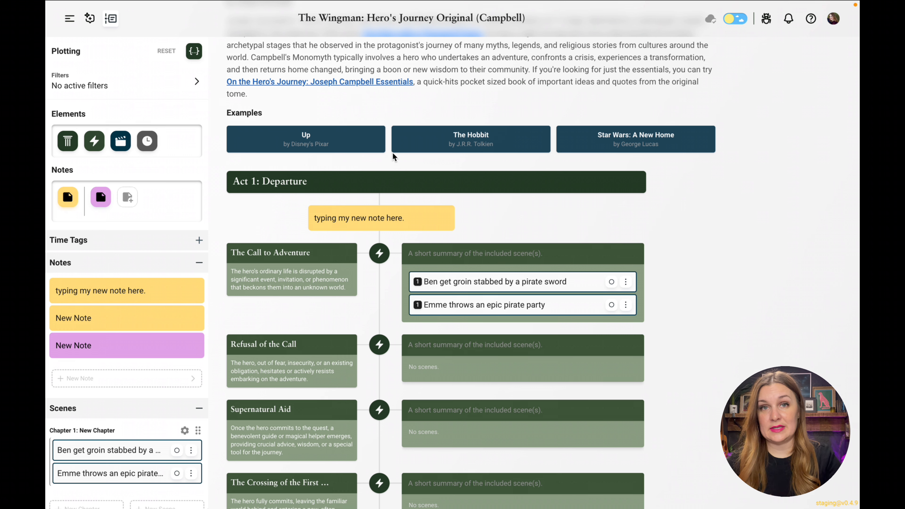
Add a new scene to the Refusal of the Call beat and look over the scenes' chapter numbers on the timeline
scroll(453, 212, "up", 3)
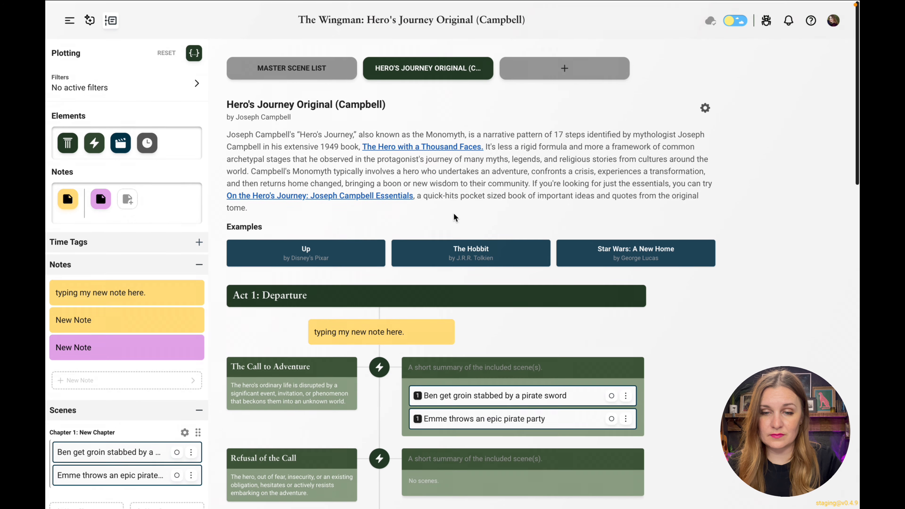
scroll(454, 214, "down", 1)
left_click_drag(121, 143, 476, 442)
scroll(477, 442, "down", 1)
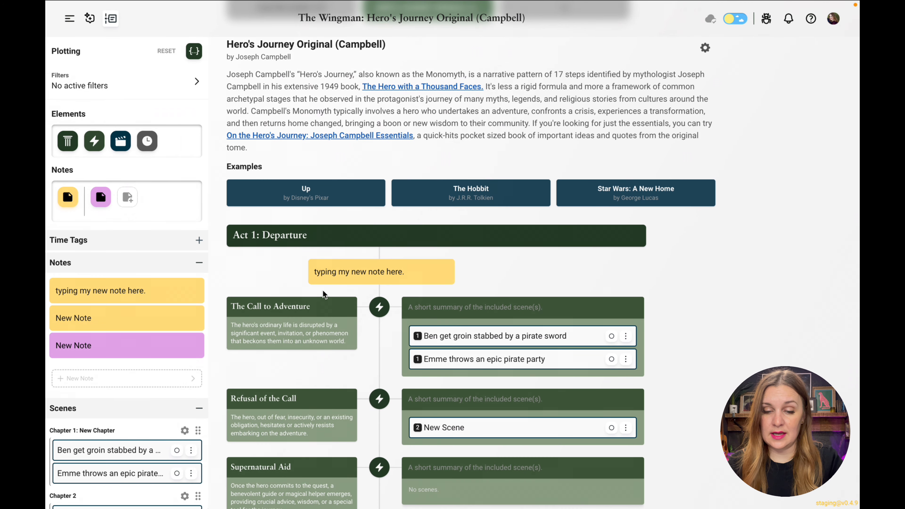
scroll(380, 365, "down", 5)
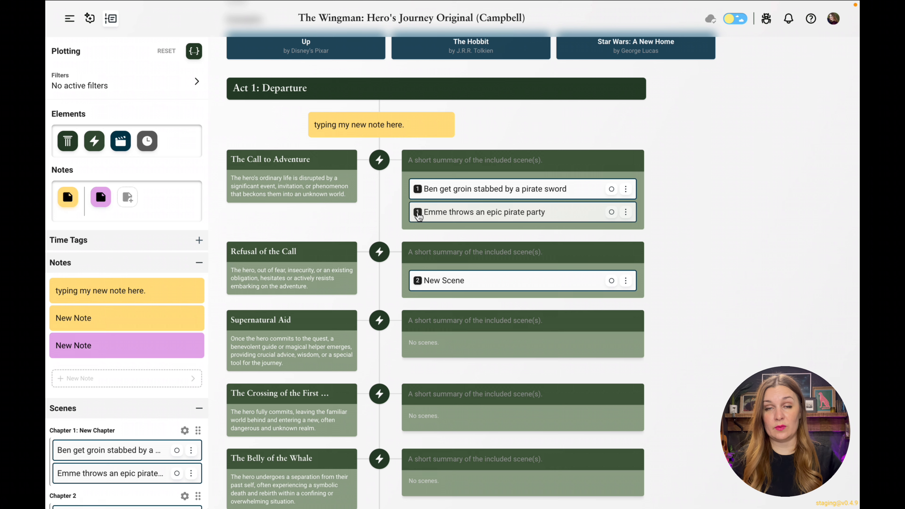
scroll(418, 216, "up", 7)
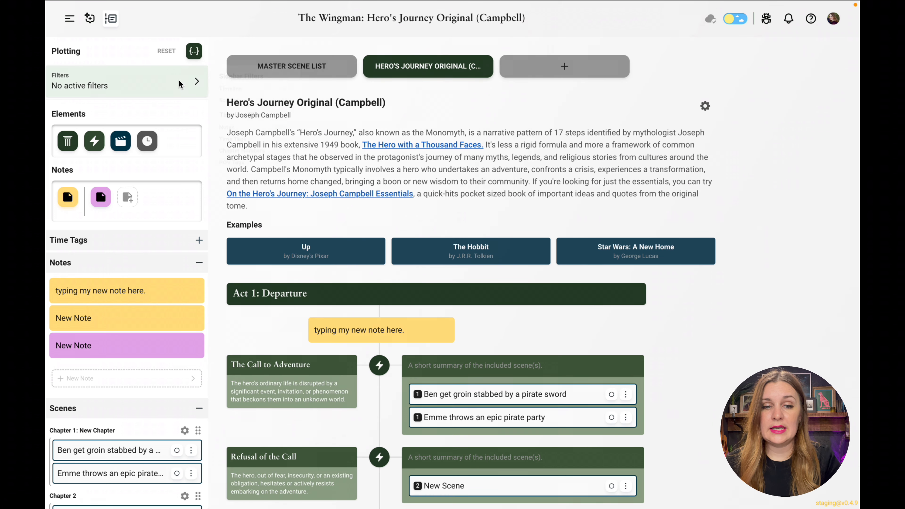
Reset the Hero's Journey timeline to its template, and choose to edit the timeline in its settings
left_click(167, 51)
left_click(520, 338)
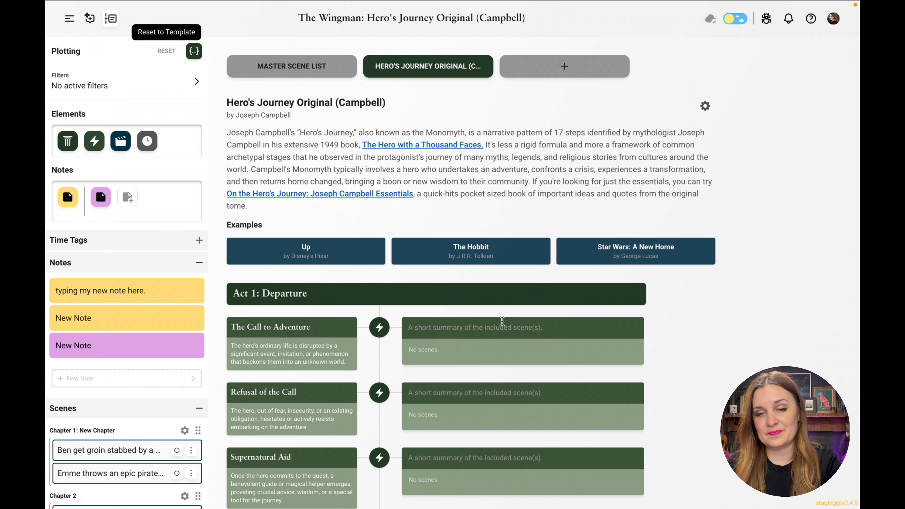
left_click(705, 106)
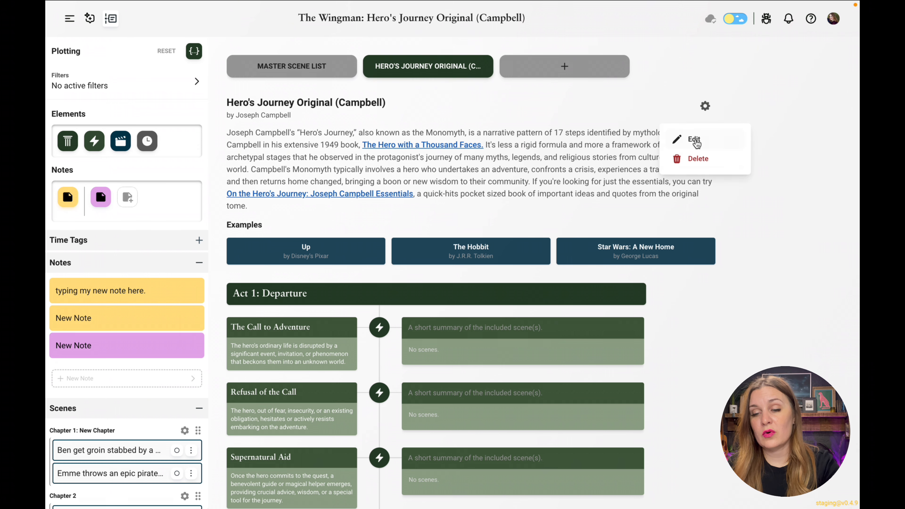
left_click(695, 139)
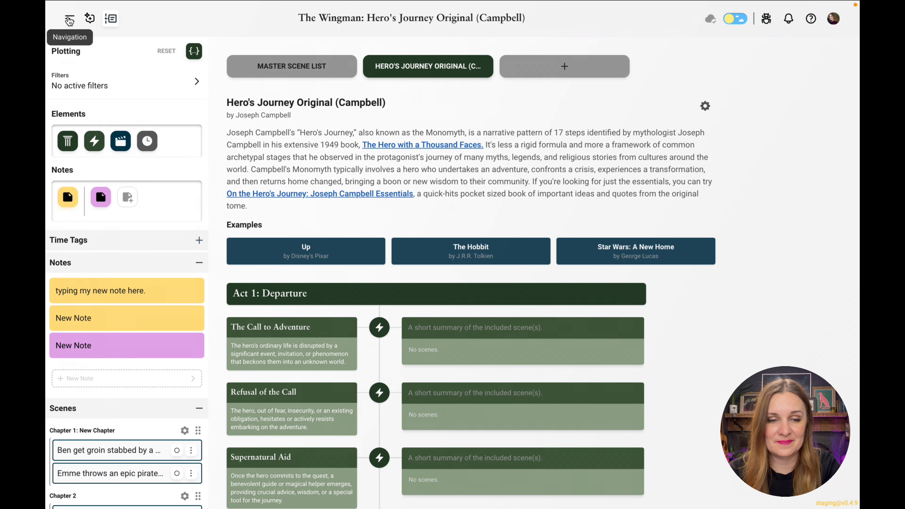
Return to the portfolio and open the Master Scene List of the book Hiding Haelo
left_click(70, 21)
left_click(82, 86)
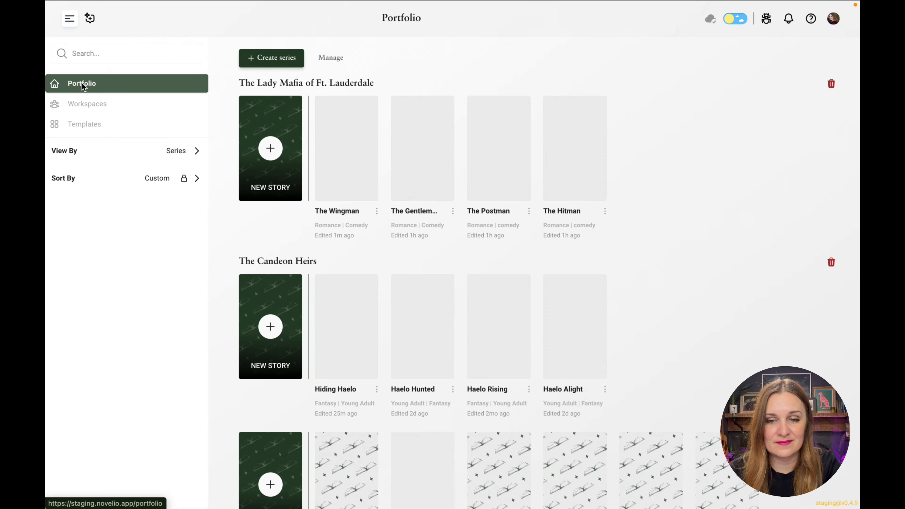
left_click(349, 336)
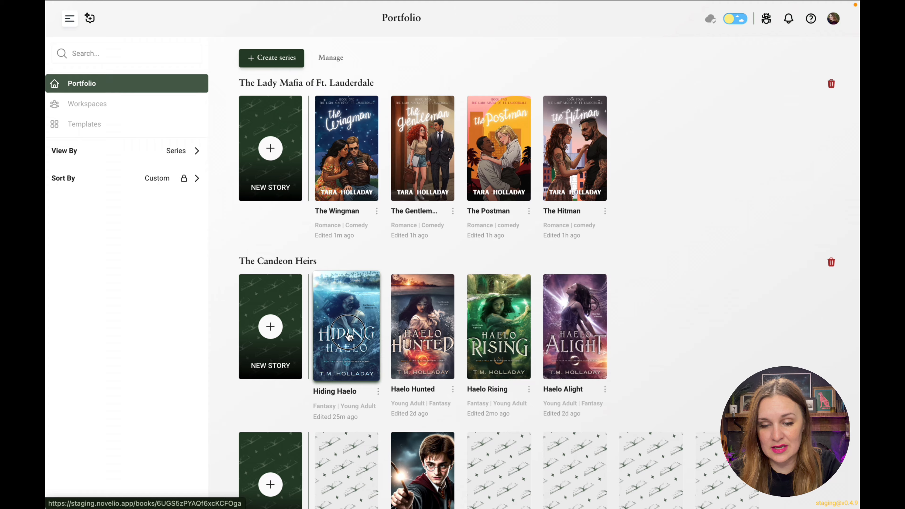
scroll(463, 357, "down", 1)
left_click(620, 383)
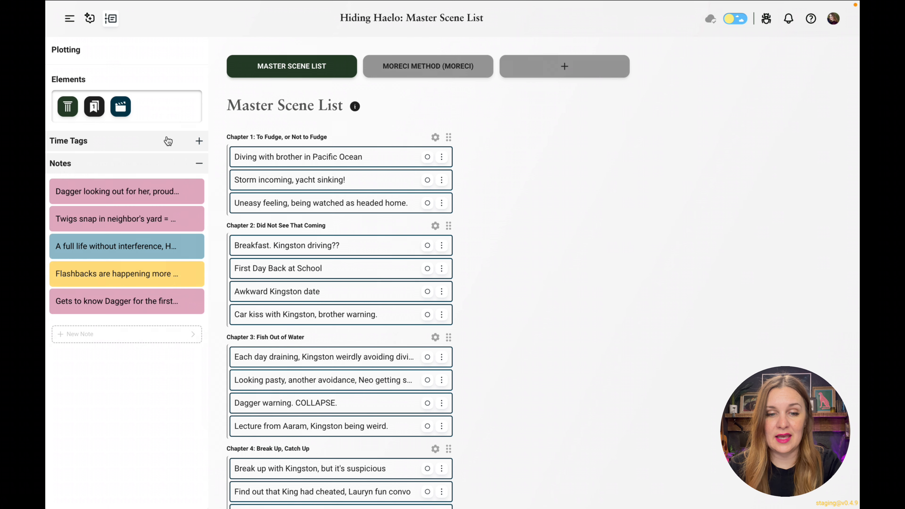
Check the Time Tags list, and open the Chapter 1 scene "Diving with brother in Pacific Ocean" for editing
left_click(198, 141)
left_click(198, 142)
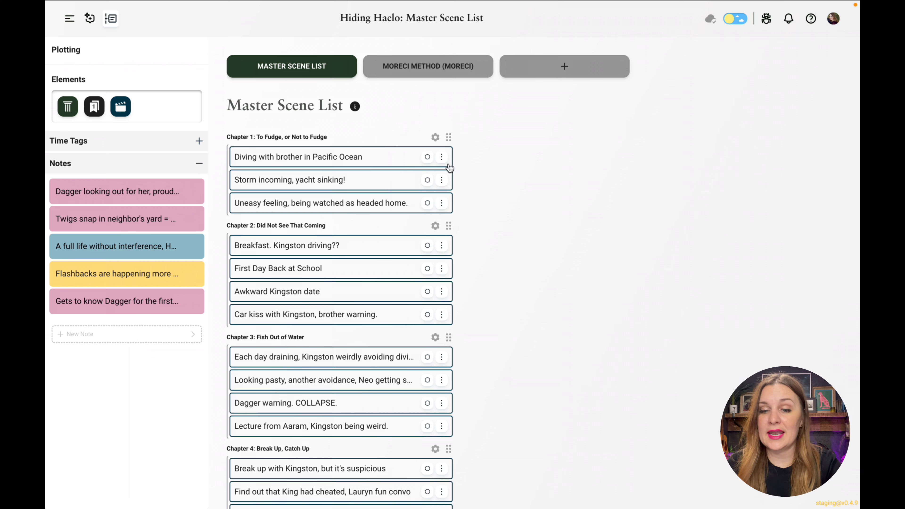
left_click(441, 157)
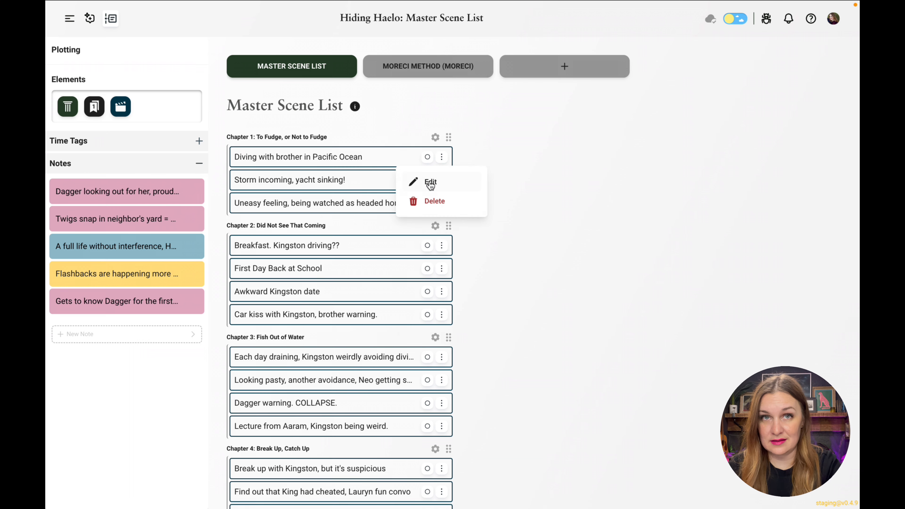
left_click(431, 183)
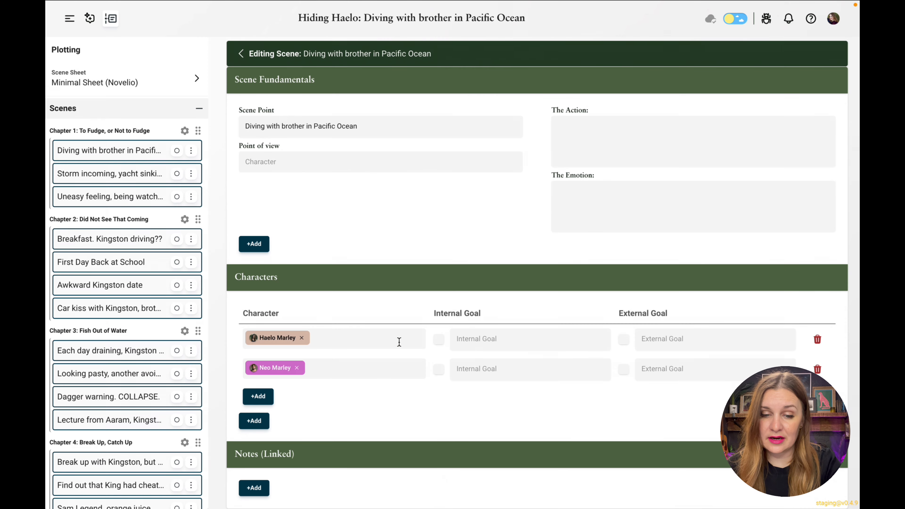
Try marking the first character's internal and external goals as completed, and clear both marks again
left_click(489, 340)
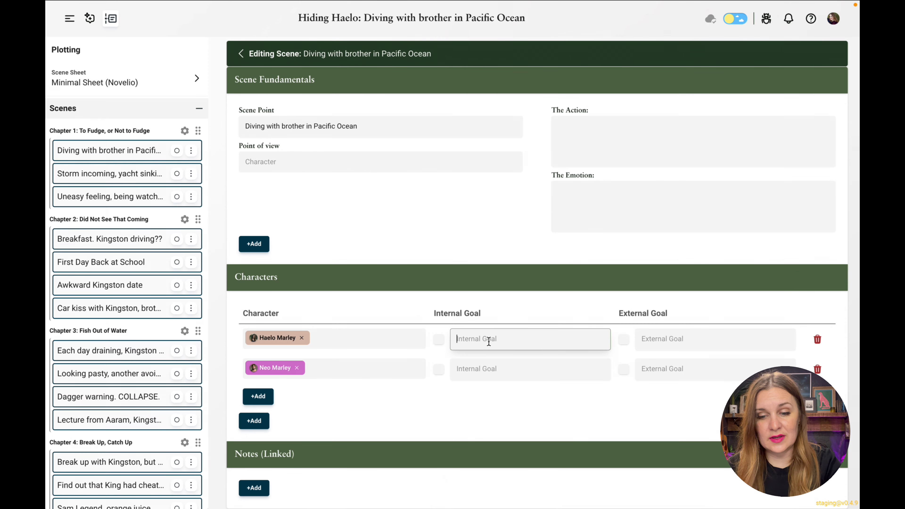
left_click(624, 340)
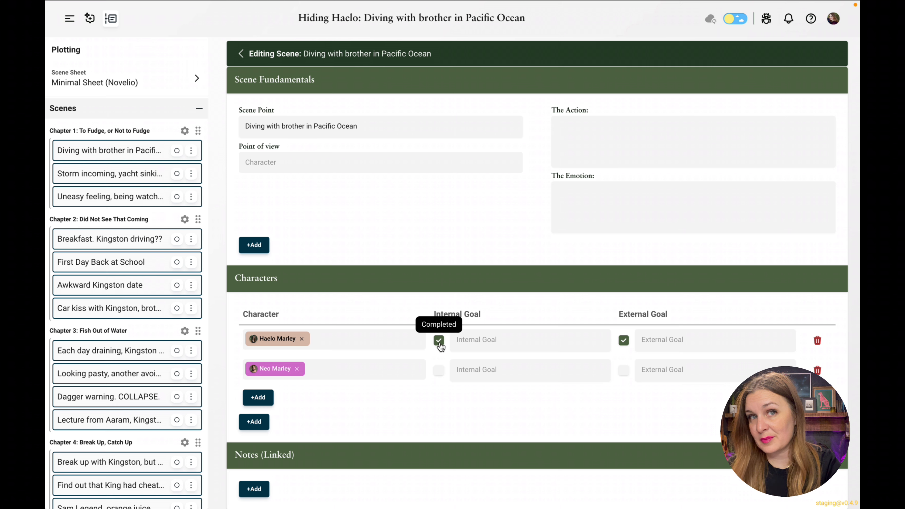
left_click(623, 342)
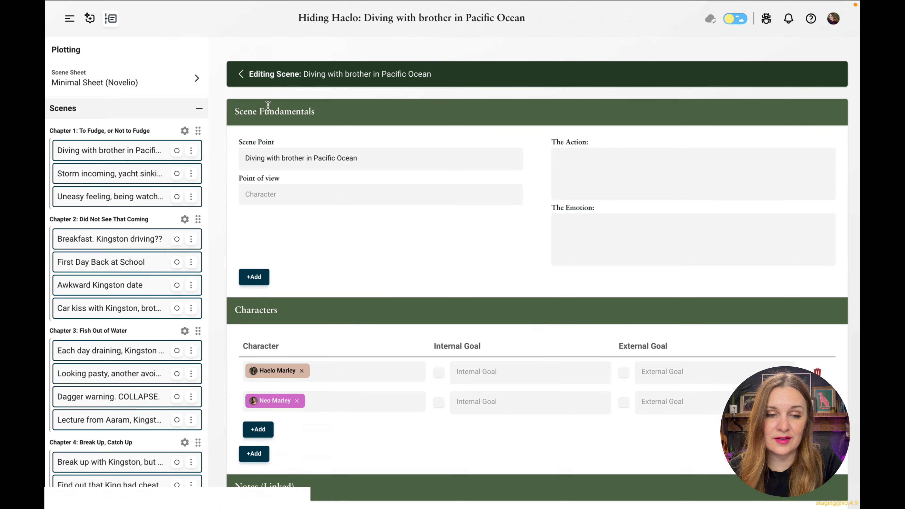
Leave the scene editor and open the book's Moreci Method timeline
left_click(241, 72)
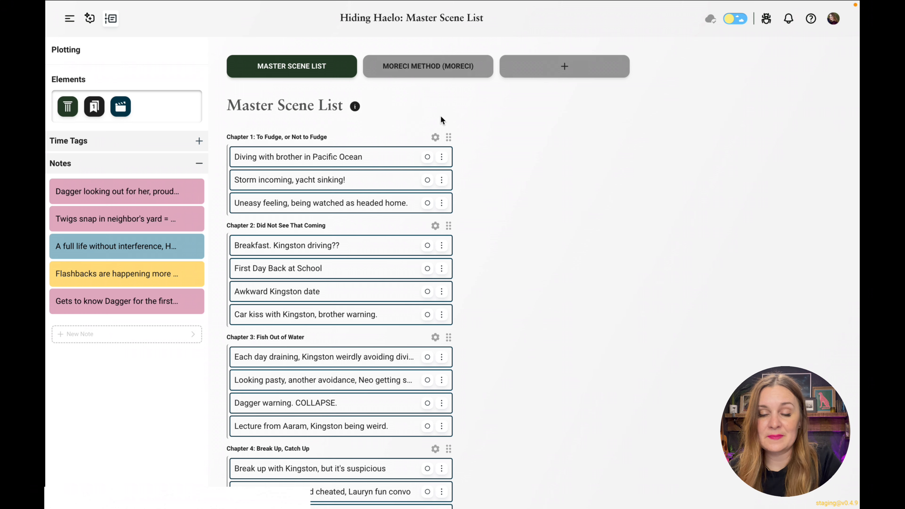
left_click(440, 70)
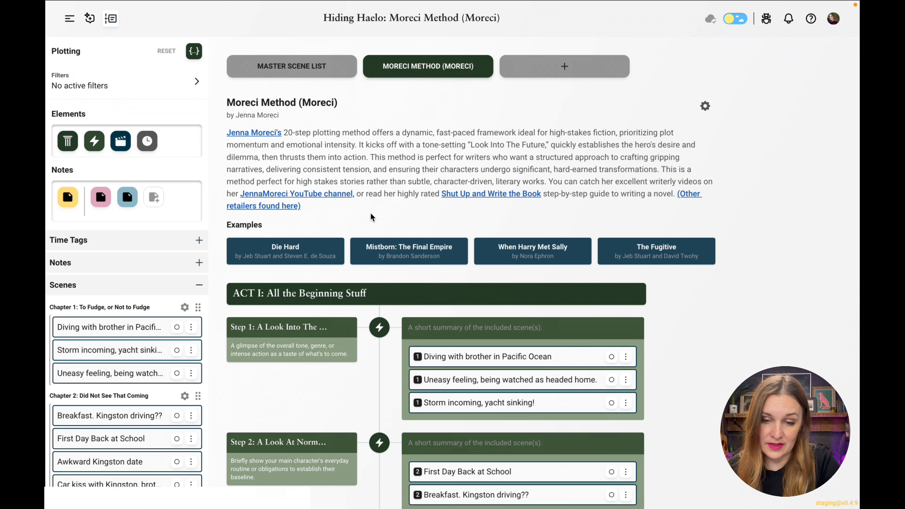
scroll(370, 217, "down", 1)
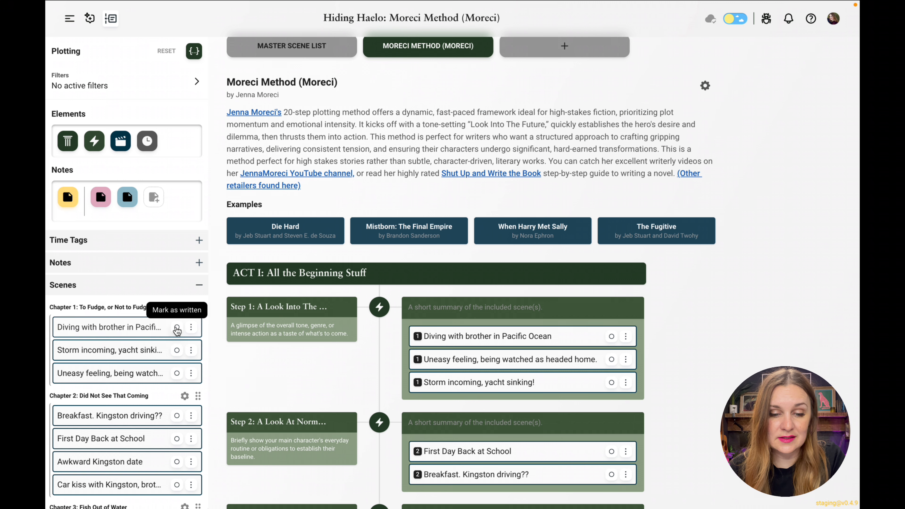
Mark all three Chapter 1 scenes and the Chapter 2 scene "Breakfast. Kingston driving??" as written
left_click(177, 327)
left_click(177, 350)
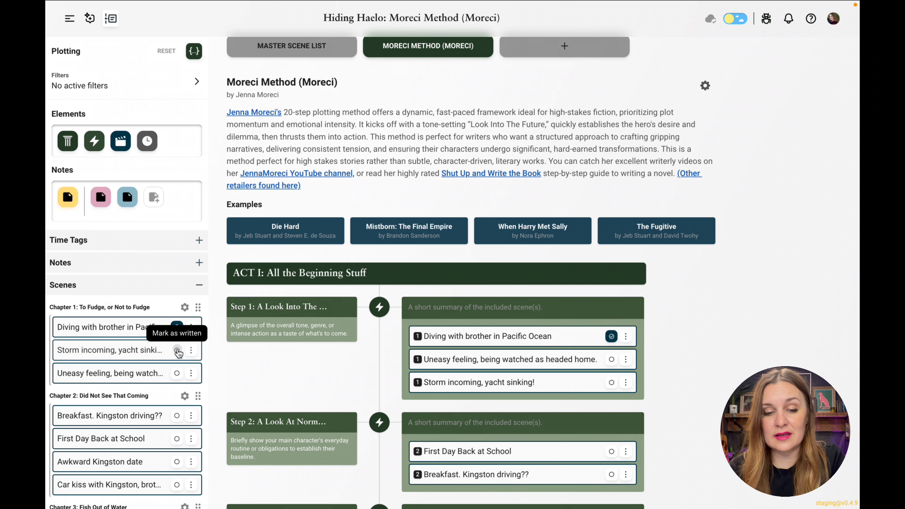
left_click(177, 375)
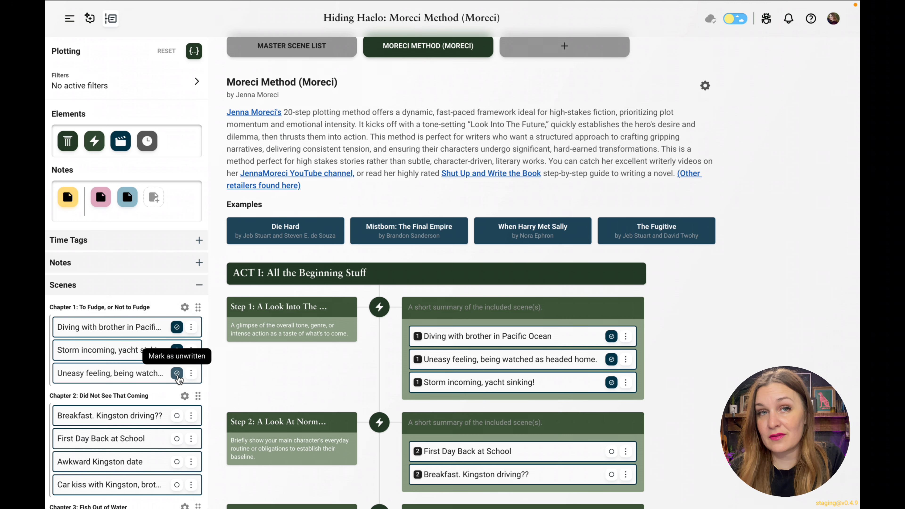
left_click(177, 416)
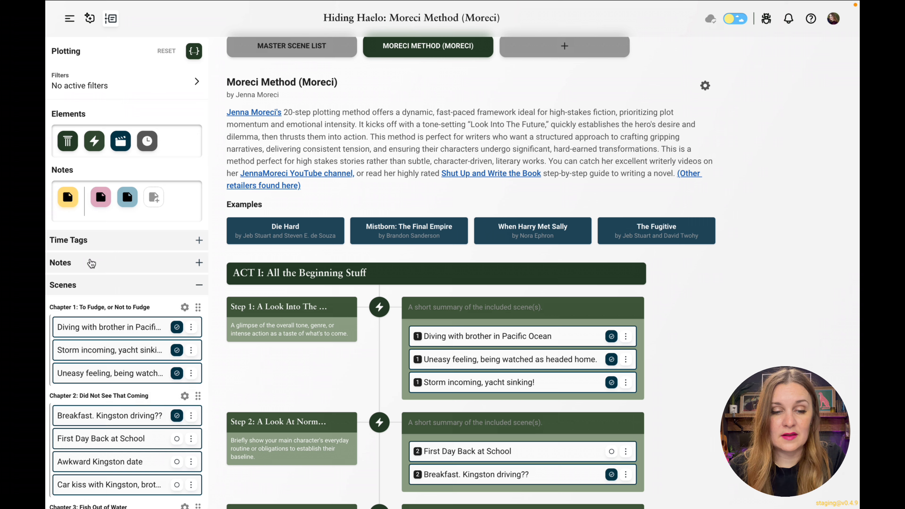
Place the note "Dagger looking out for her, proud…" after Step 1 and "A full life without interference, H…" after Step 5 on the timeline
left_click(88, 264)
left_click_drag(82, 289, 394, 403)
scroll(393, 402, "down", 3)
scroll(394, 400, "down", 5)
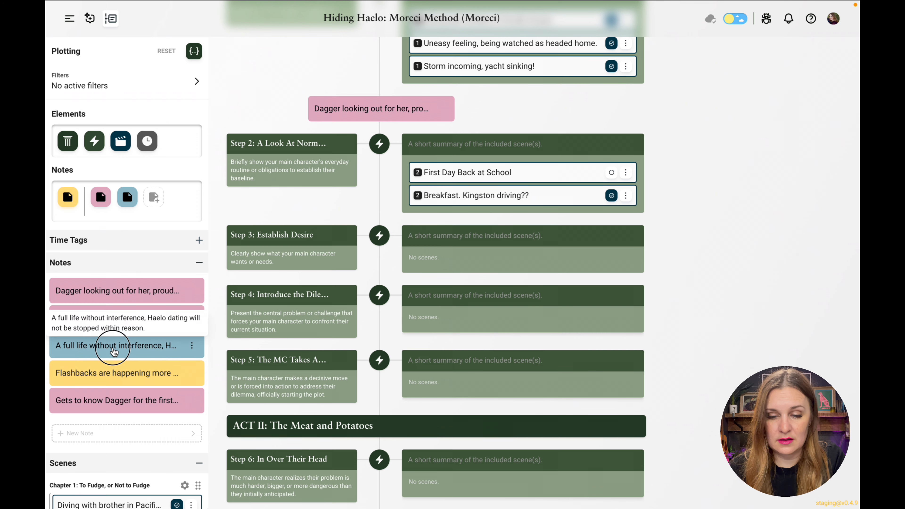
left_click_drag(113, 351, 442, 396)
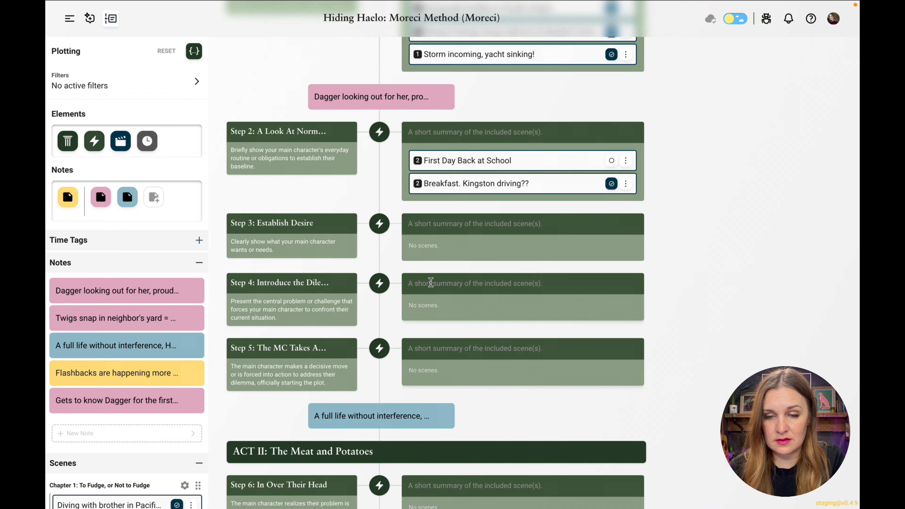
scroll(430, 282, "up", 9)
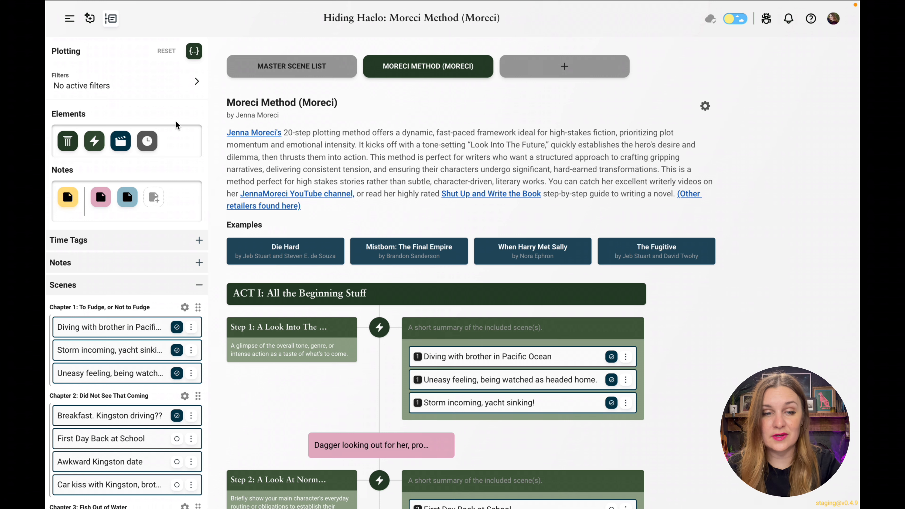
Filter the Moreci Method timeline to hide its notes
left_click(181, 87)
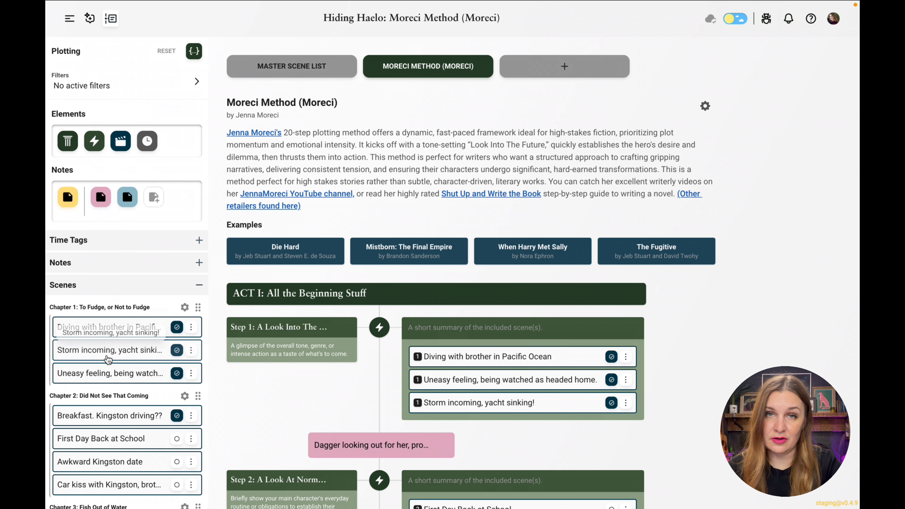
mouse_move(197, 85)
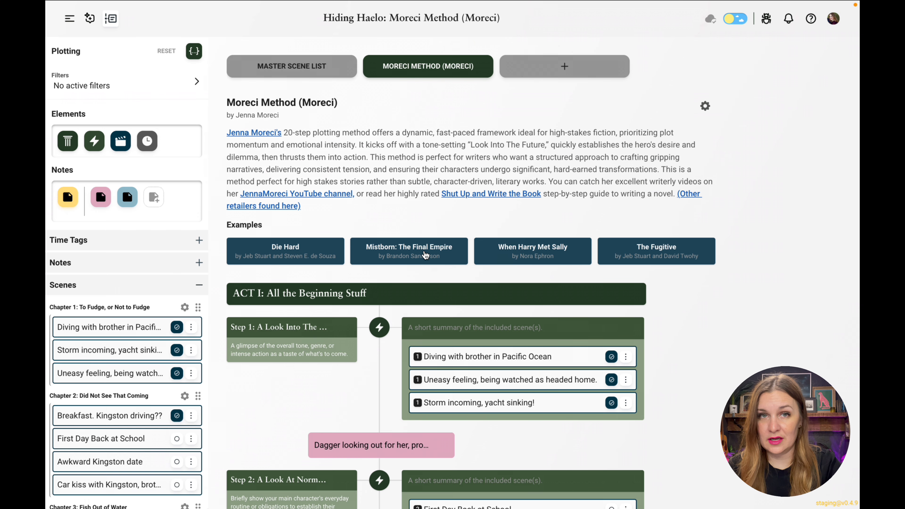
scroll(368, 404, "down", 6)
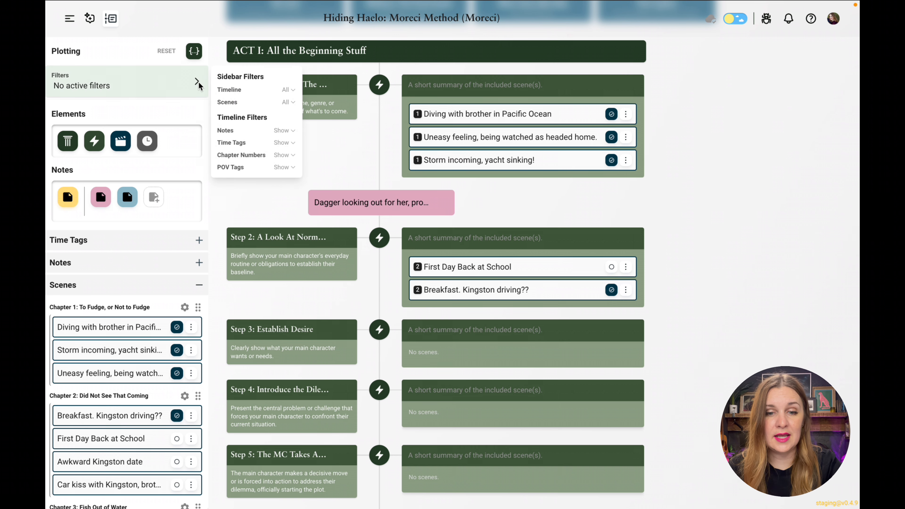
left_click(285, 131)
left_click(316, 149)
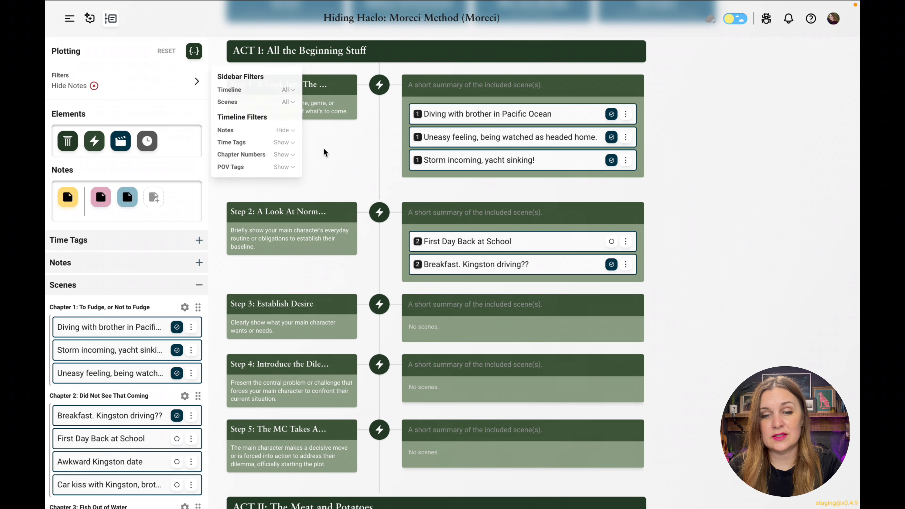
Hide the chapter numbers on the timeline's scenes, and check the filter options for Time Tags and POV Tags
mouse_move(192, 84)
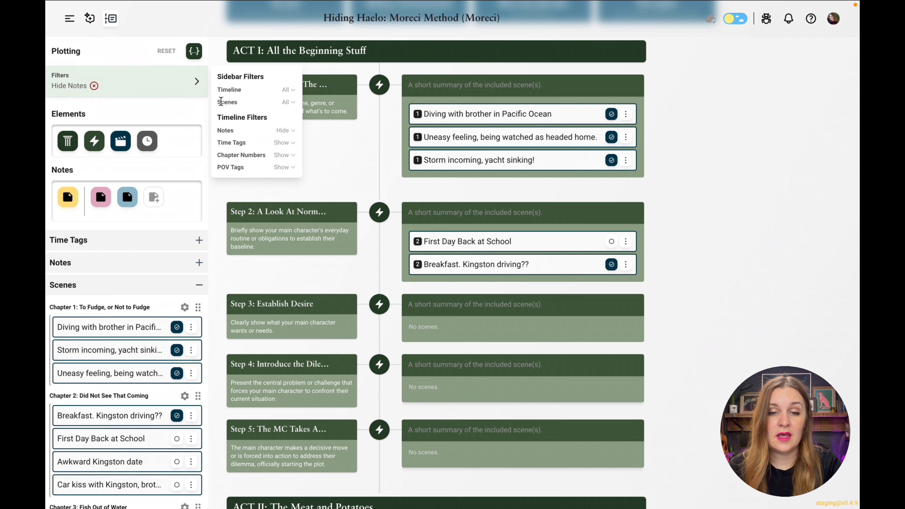
left_click(290, 137)
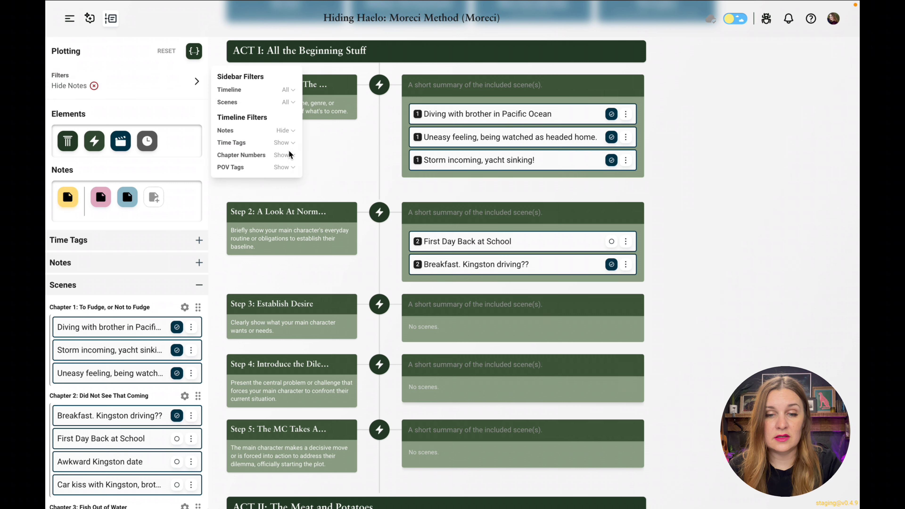
left_click(287, 158)
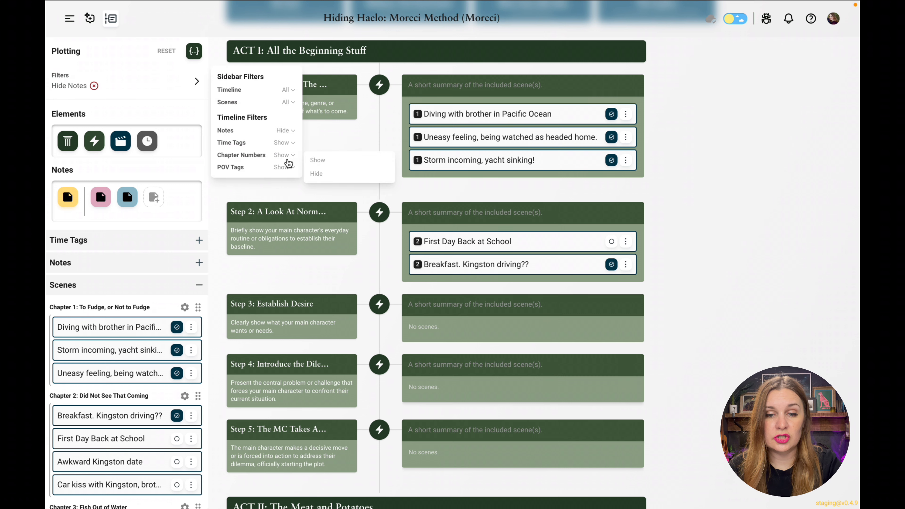
left_click(318, 174)
left_click(288, 143)
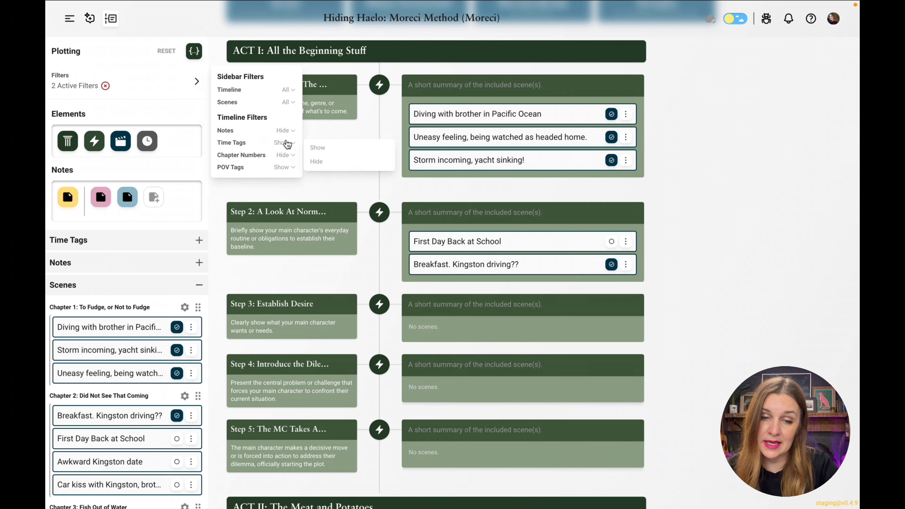
left_click(282, 152)
left_click(284, 169)
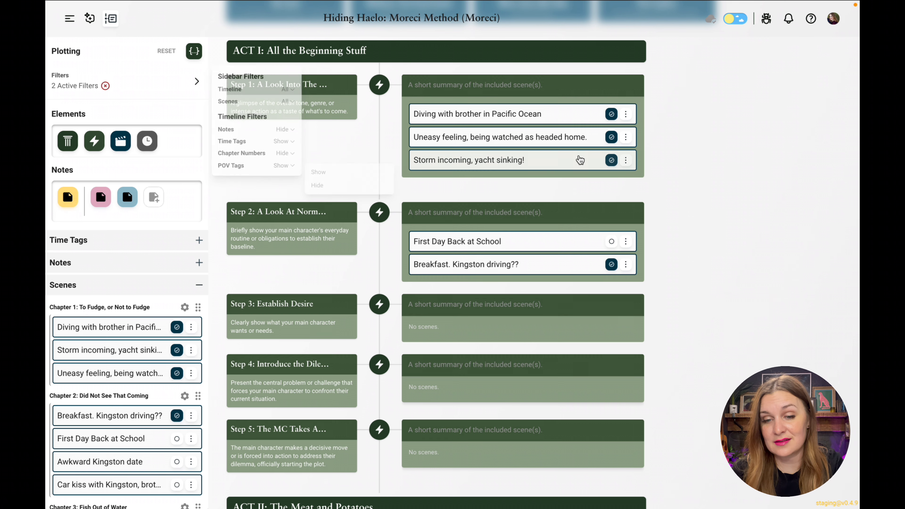
Edit the Step 1 scene "Diving with brother in Pacific Ocean" and set its point of view to the first character listed in the scene
scroll(603, 213, "up", 4)
scroll(603, 214, "down", 2)
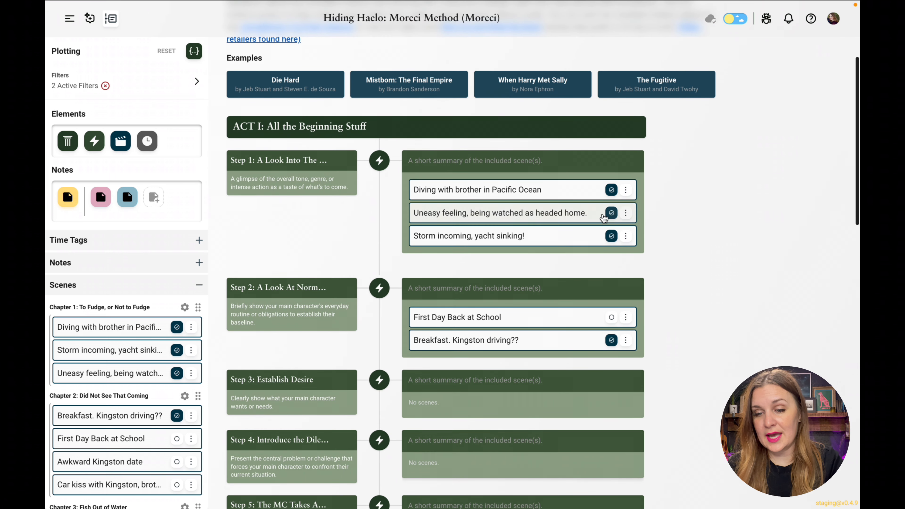
left_click(626, 190)
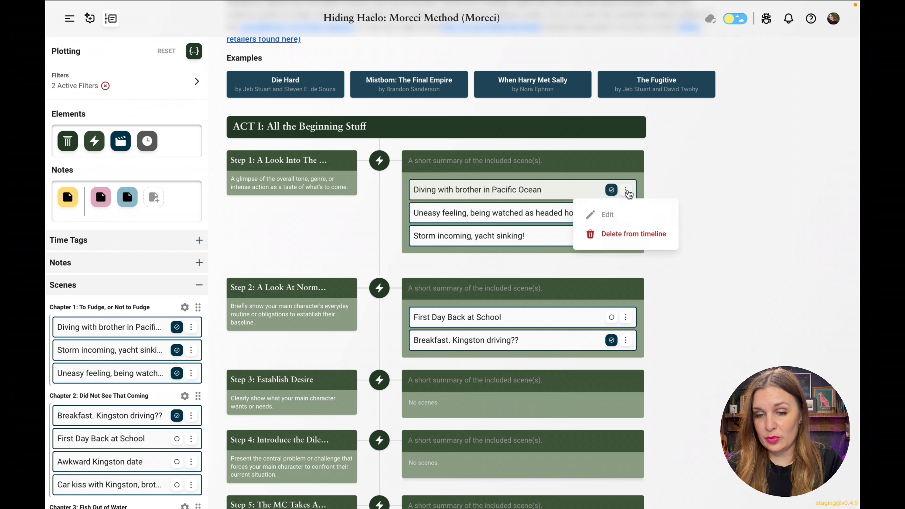
left_click(603, 220)
left_click(278, 196)
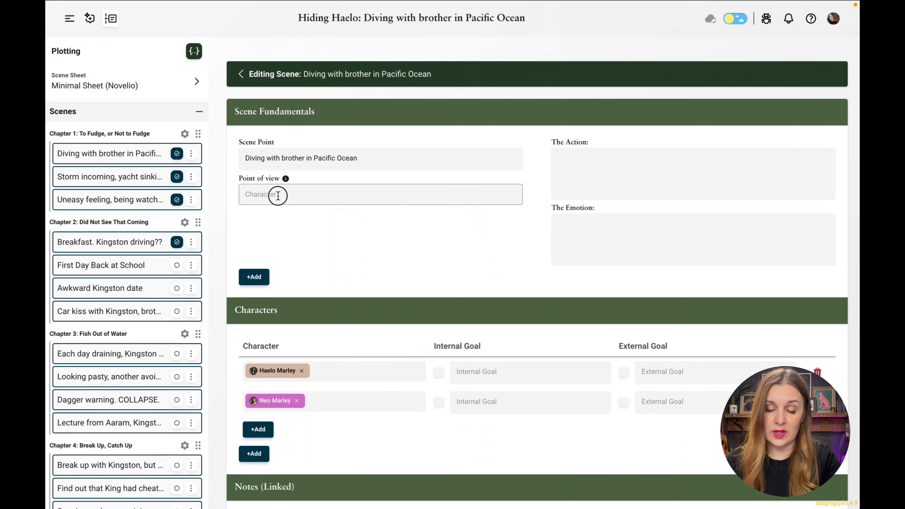
left_click(277, 217)
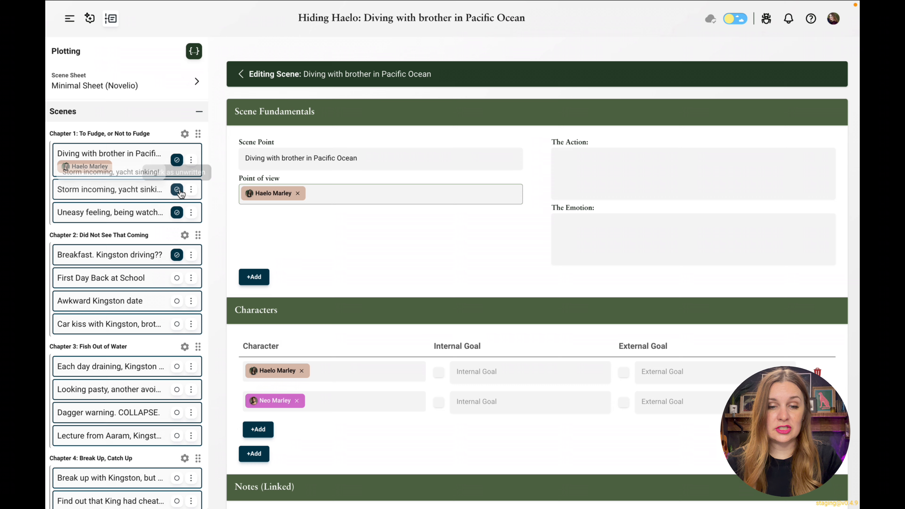
Set the point of view of "Storm incoming, yacht sinking!" to the second character listed in that scene, and return to the timeline
left_click(191, 190)
left_click(181, 217)
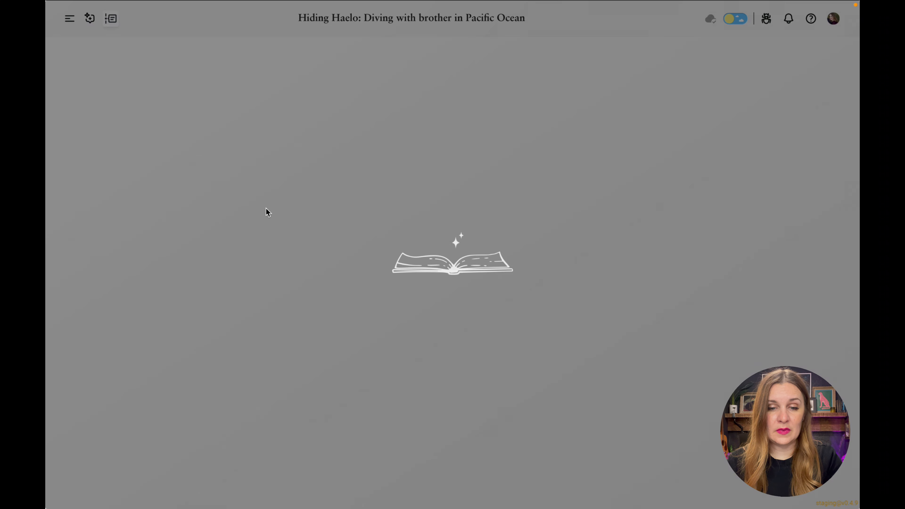
left_click(298, 189)
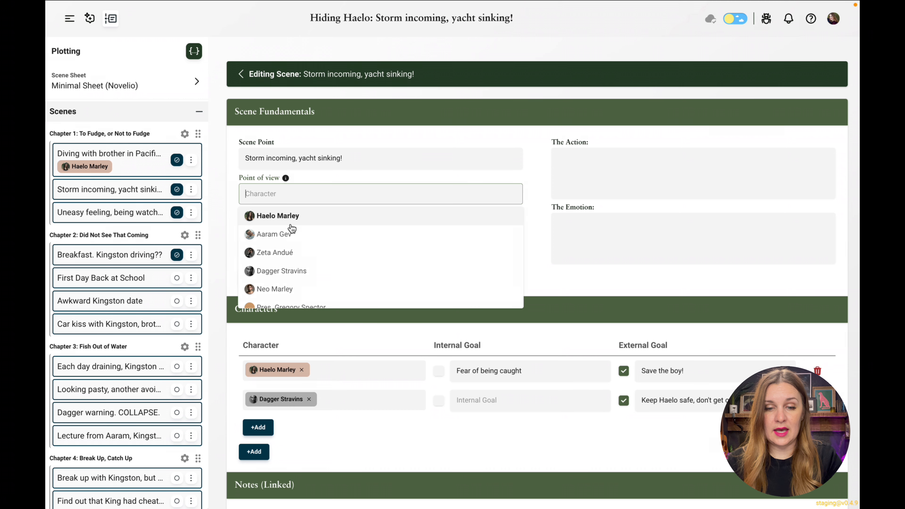
left_click(281, 271)
left_click(242, 75)
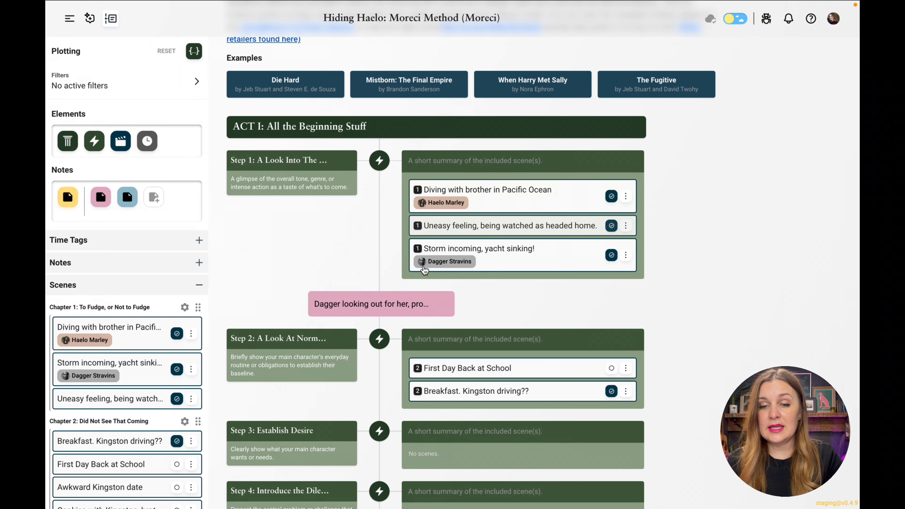
Filter the timeline to hide the scenes' POV tags
left_click(194, 88)
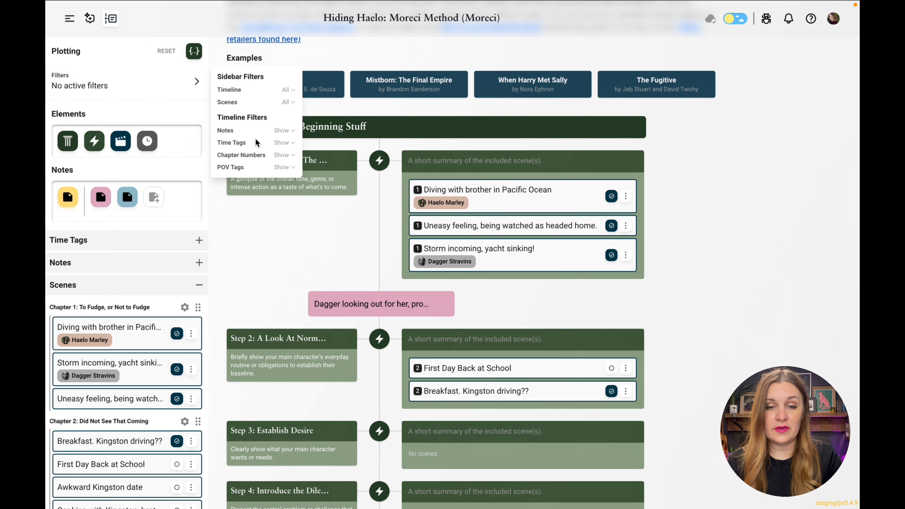
left_click(278, 168)
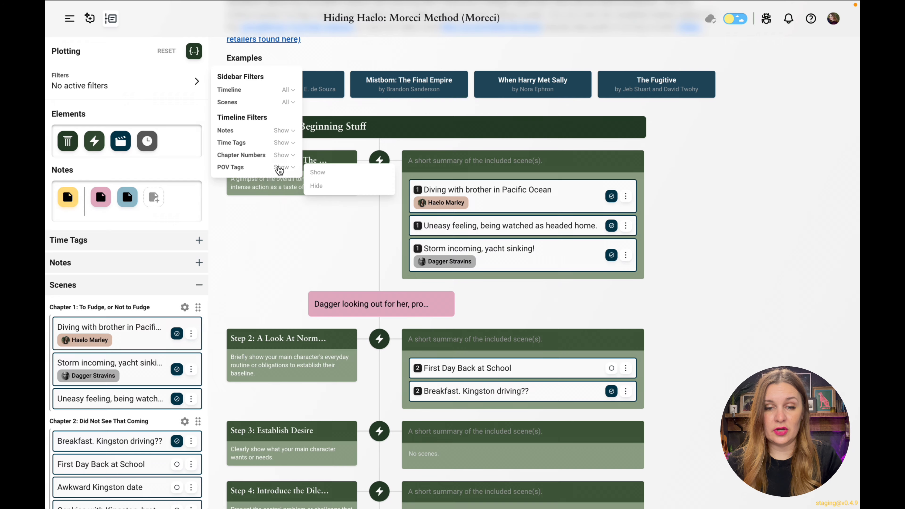
left_click(322, 185)
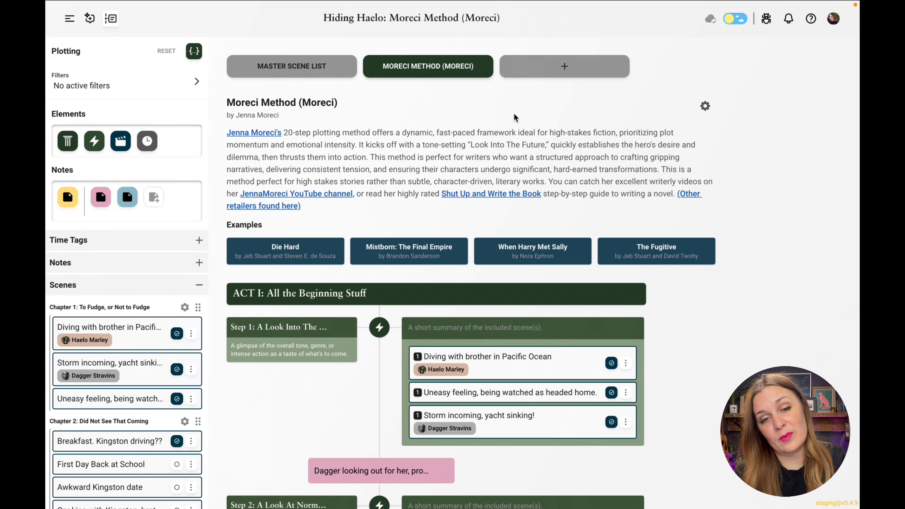
Create a new timeline from the Blank template and name it "Romance arc"
left_click(556, 69)
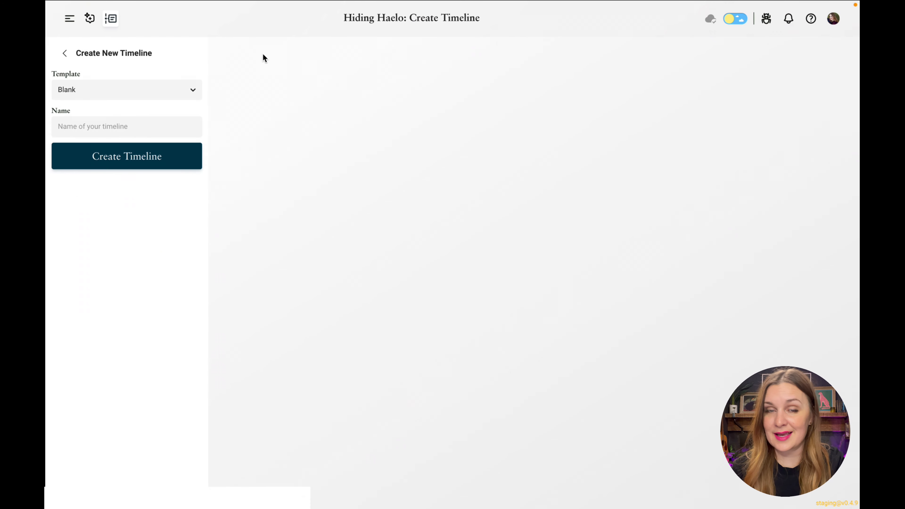
left_click(103, 127)
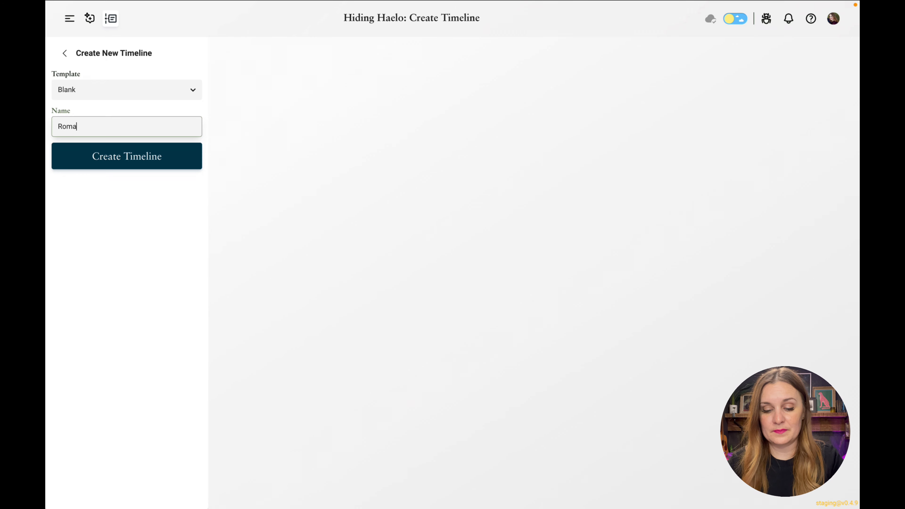
left_click(136, 161)
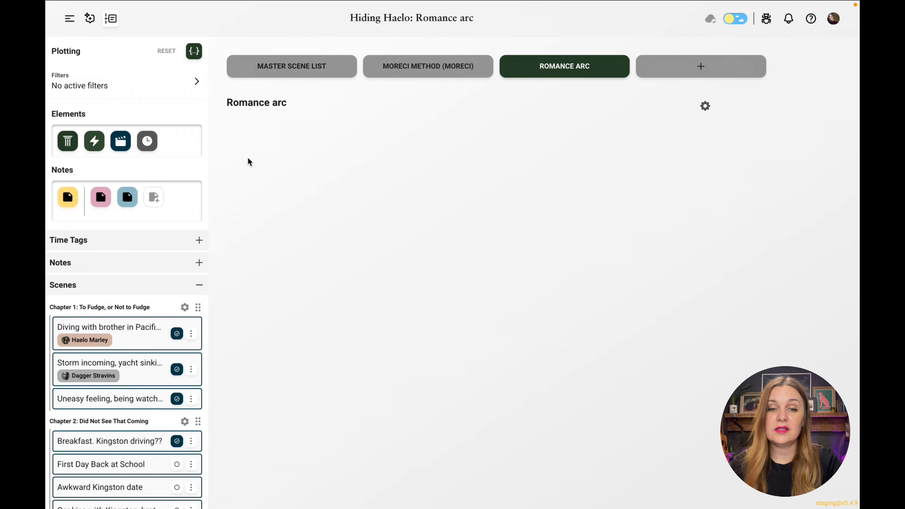
Add the Chapter 2 scene "Car kiss with Kingston, brother warning." to the Romance arc timeline, with the note "Dagger looking out for her, proud…" below it
scroll(151, 354, "down", 3)
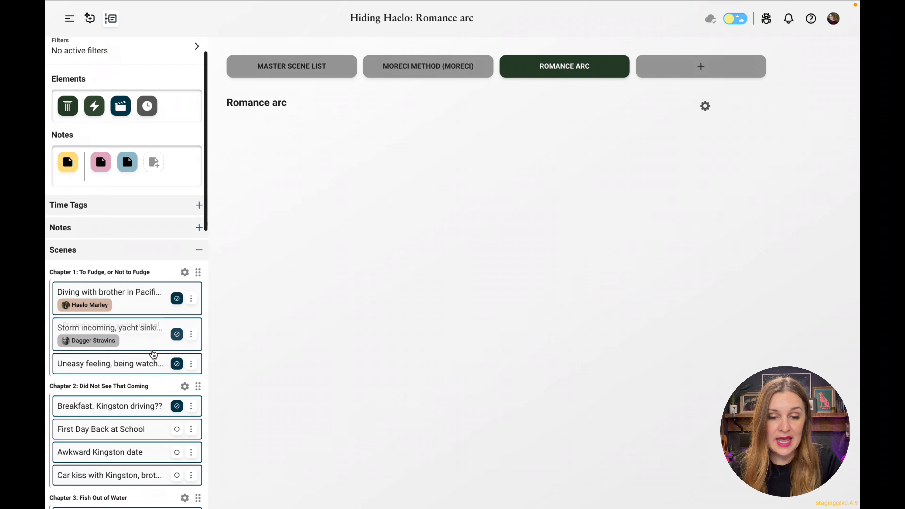
scroll(153, 321, "down", 2)
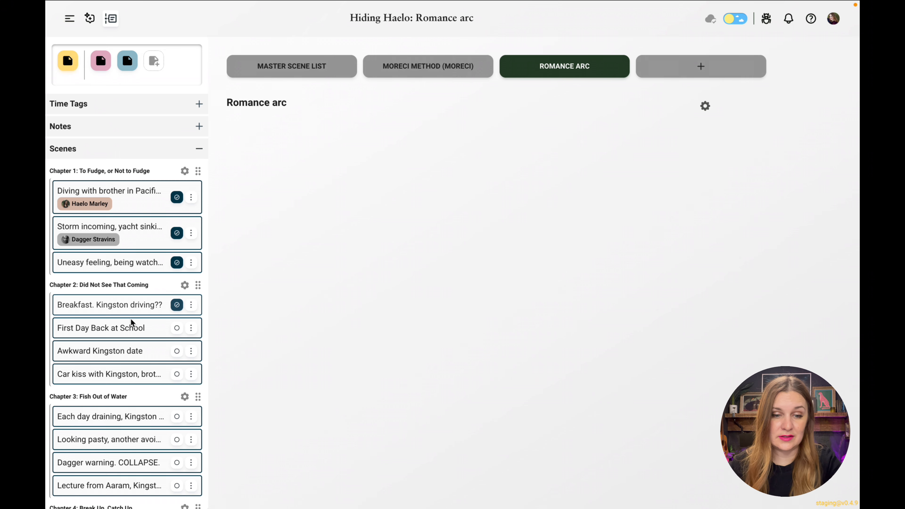
left_click(112, 221)
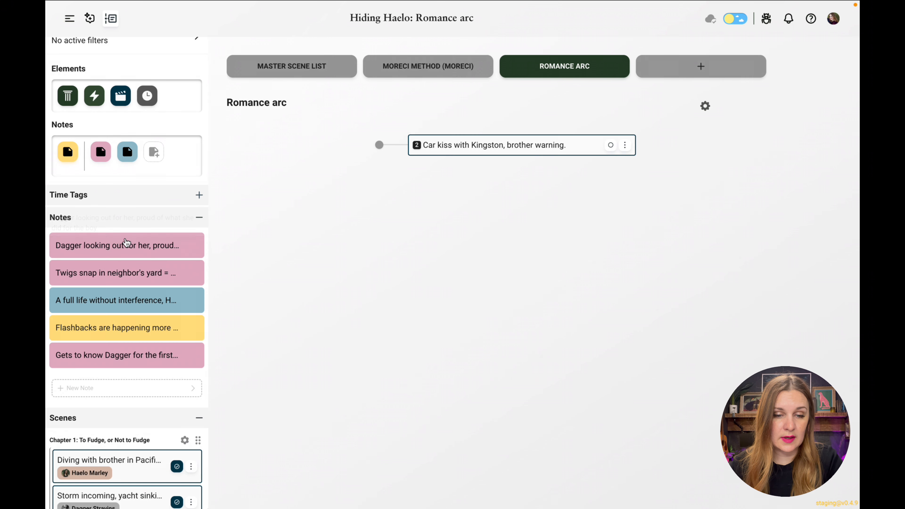
left_click_drag(107, 245, 464, 197)
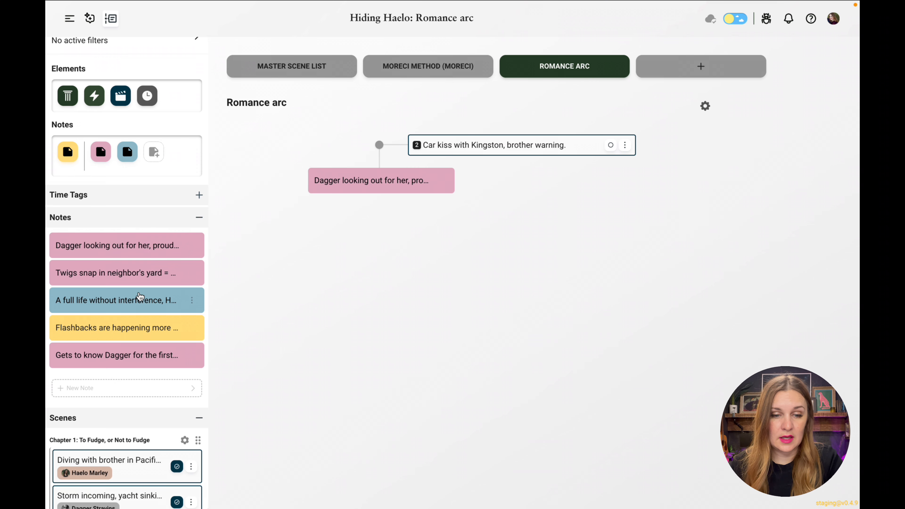
Add the notes "Gets to know Dagger for the first…" and "Twigs snap in neighbor's yard = …", plus the scene "Dagger warning. COLLAPSE.", to the Romance arc timeline
left_click_drag(108, 276, 399, 234)
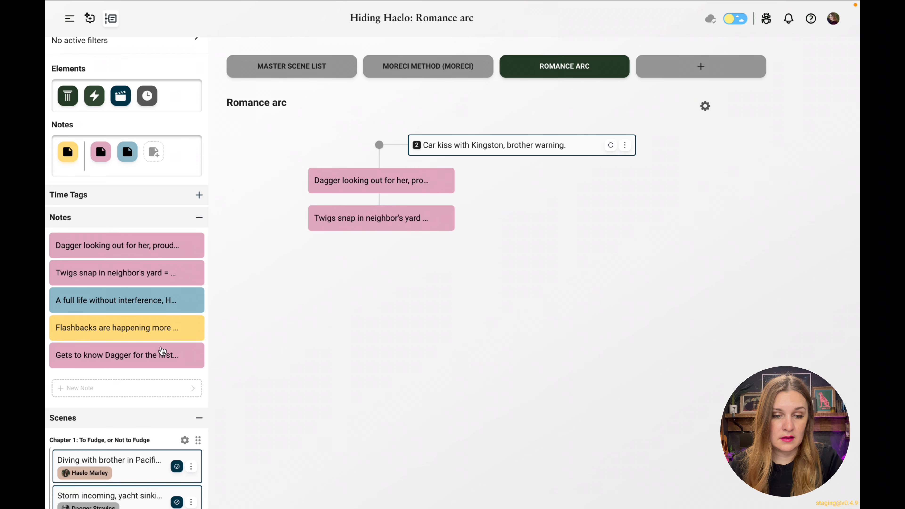
left_click_drag(111, 355, 406, 279)
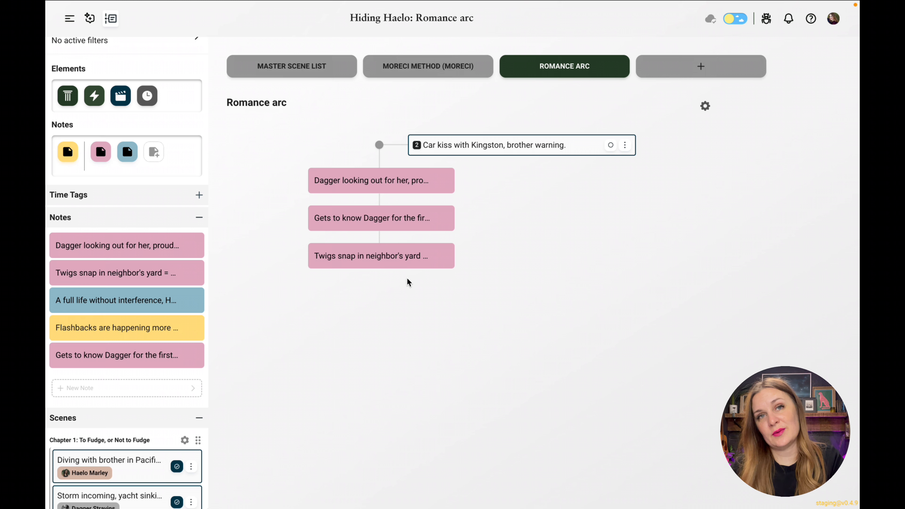
left_click_drag(398, 229, 396, 279)
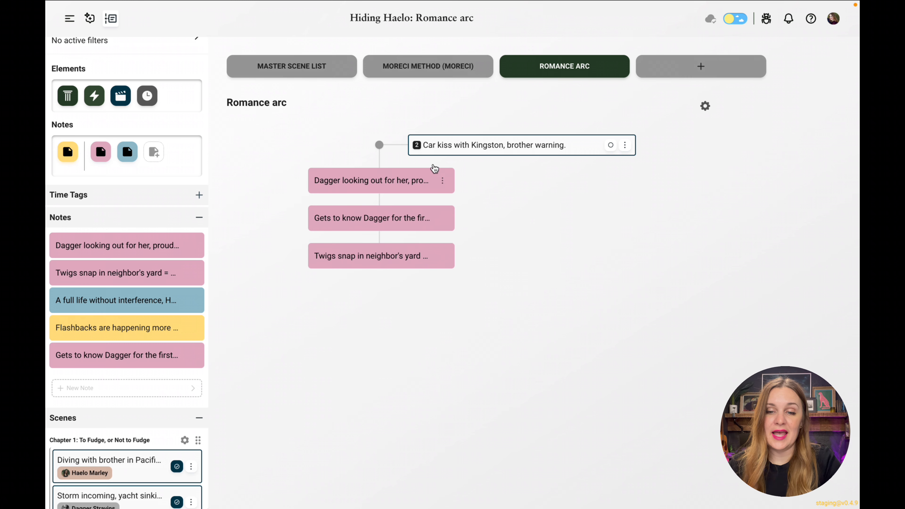
scroll(164, 425, "down", 10)
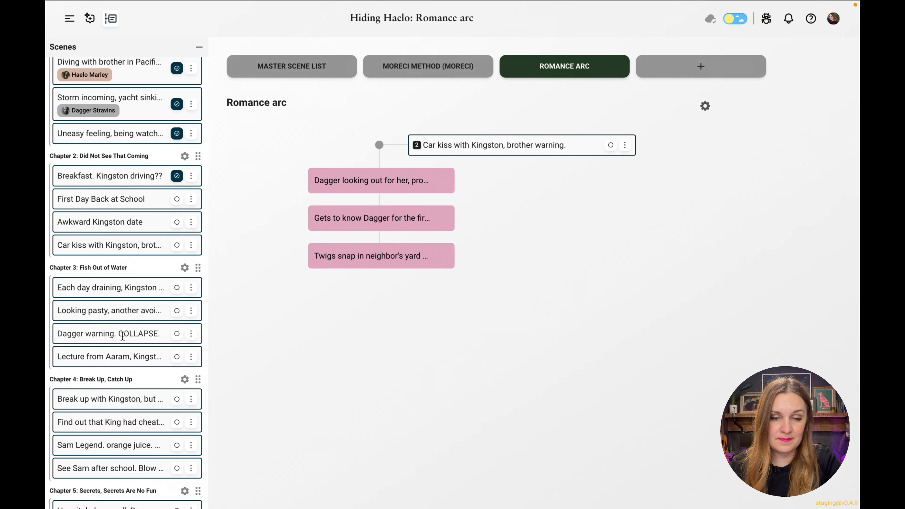
left_click_drag(106, 333, 426, 287)
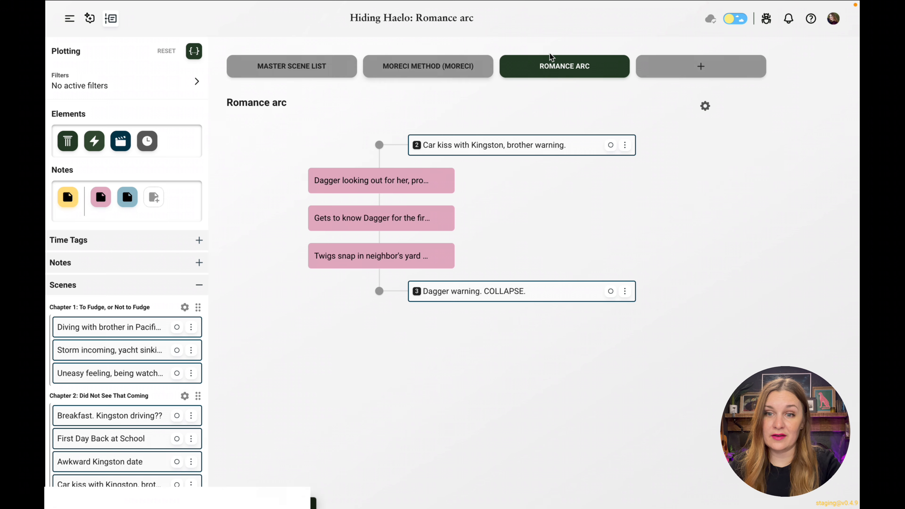
Look through the Moreci Method timeline's steps and the project navigation, and return to the plotting tools
left_click(430, 70)
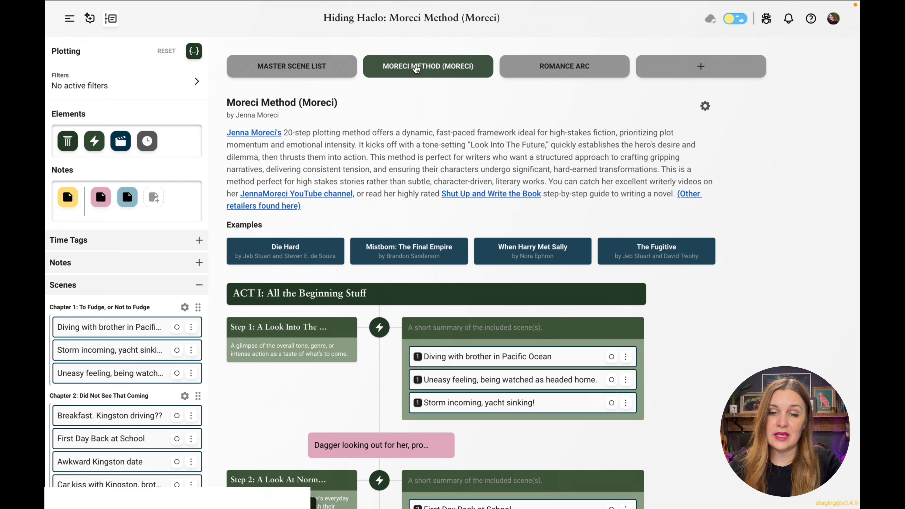
scroll(362, 323, "down", 15)
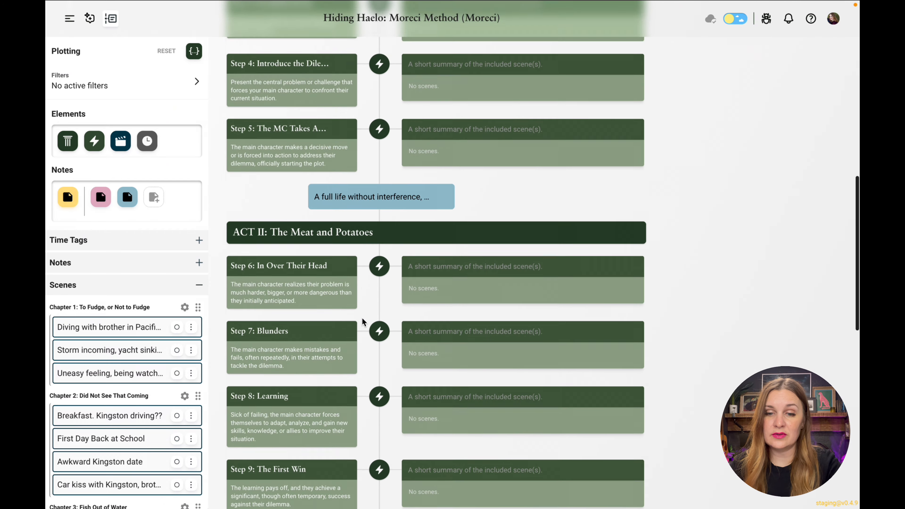
scroll(362, 322, "up", 15)
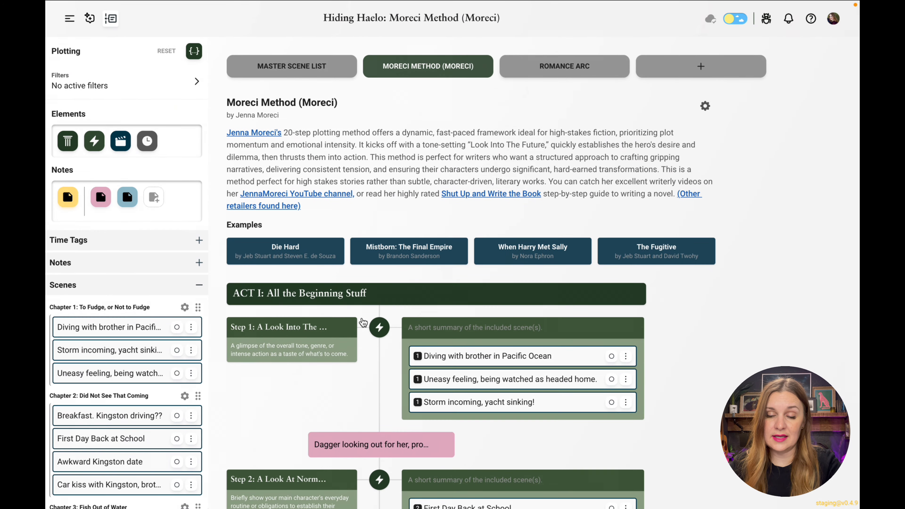
left_click(298, 69)
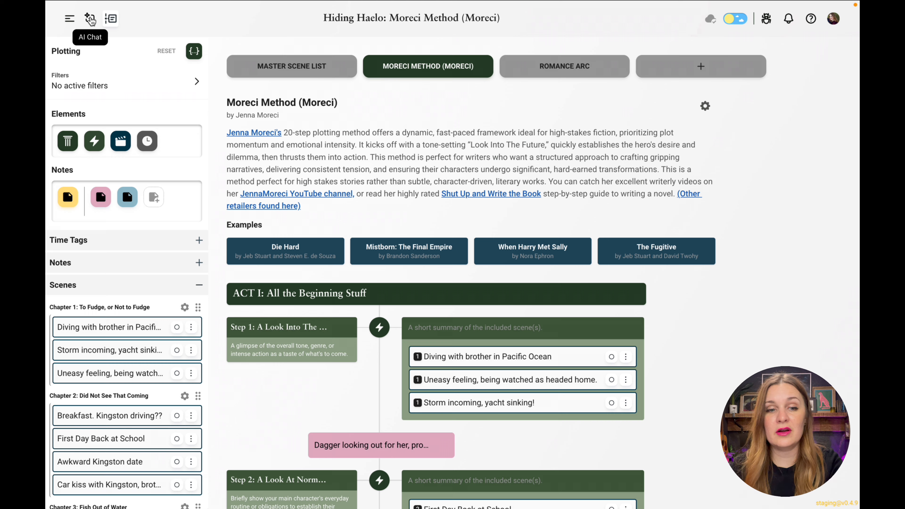
left_click(69, 18)
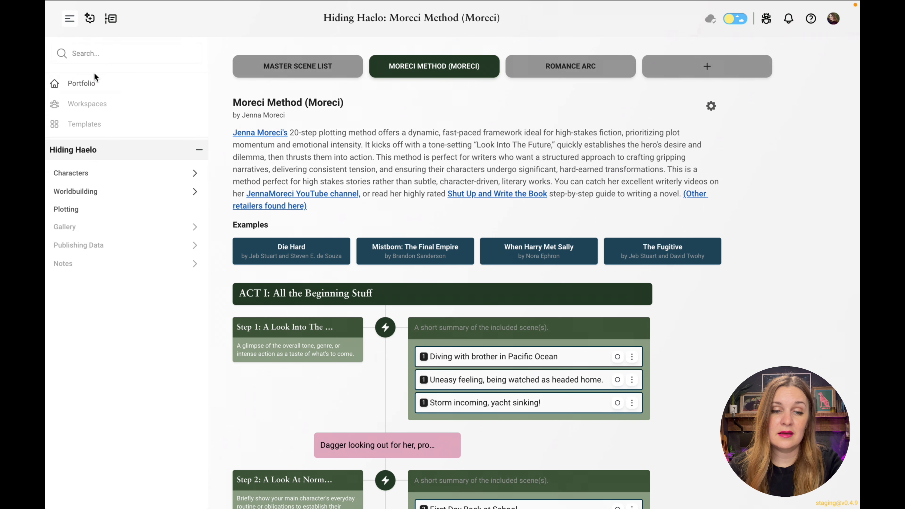
left_click(111, 18)
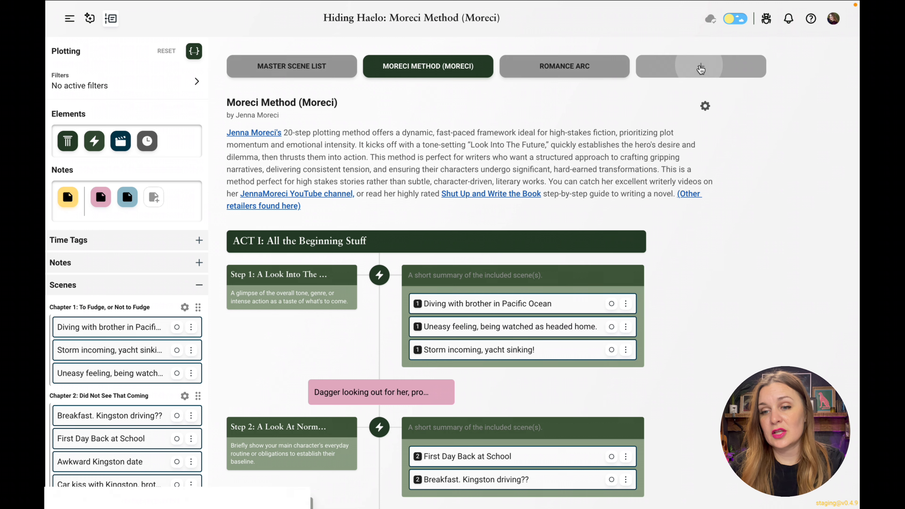
Create a new timeline from the "Hero's Journey Original (Campbell)" template
left_click(700, 67)
left_click(146, 98)
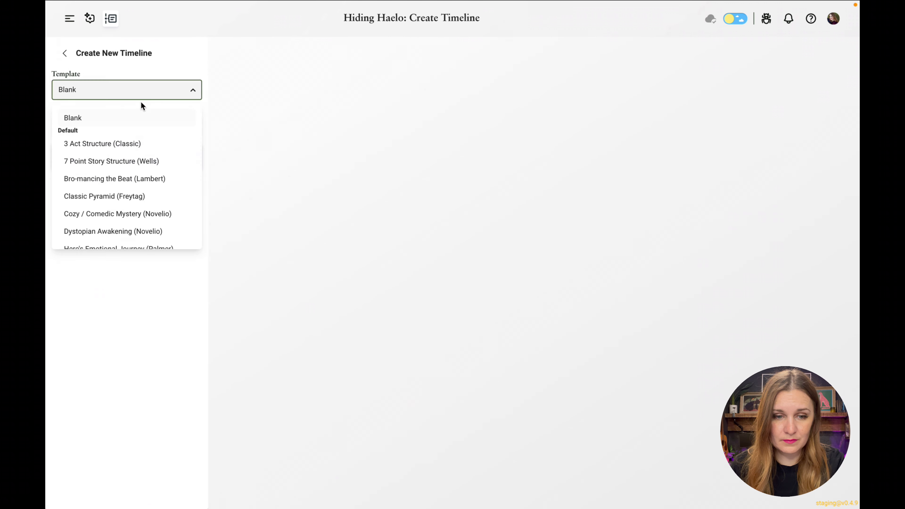
scroll(110, 195, "down", 3)
scroll(110, 195, "down", 2)
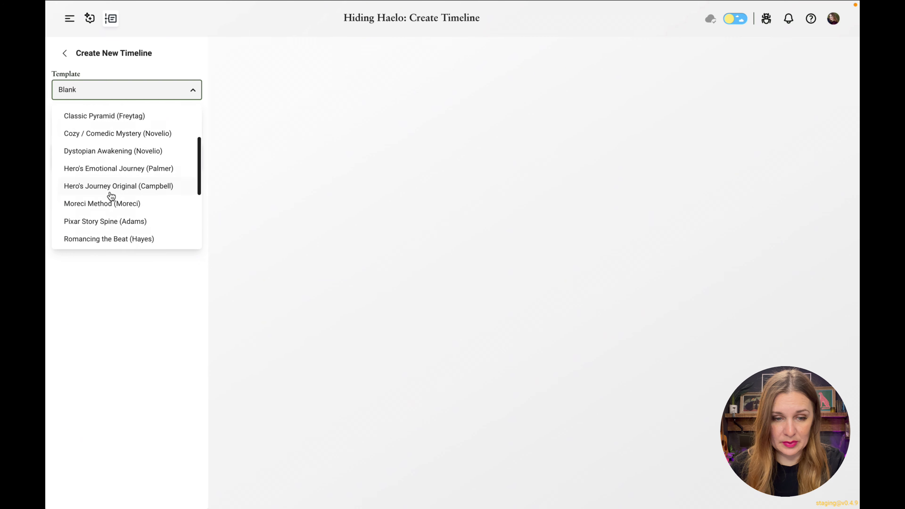
left_click(117, 177)
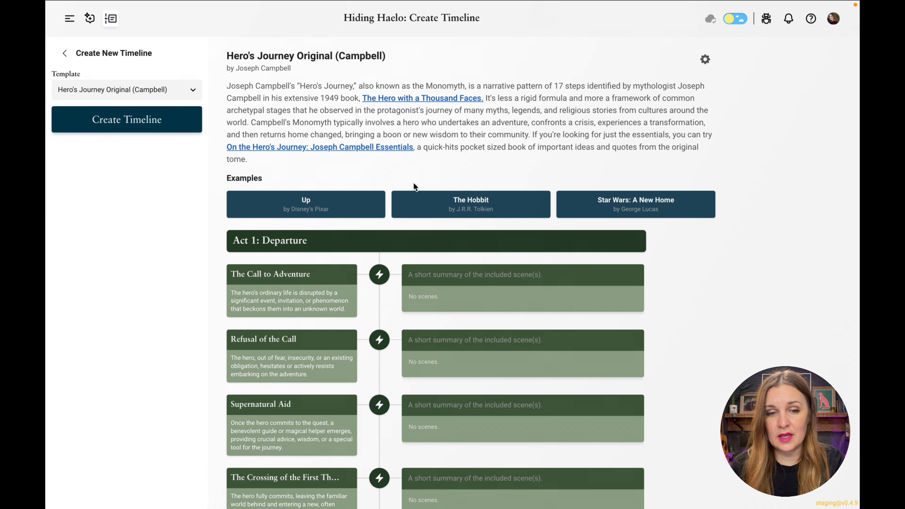
left_click(125, 121)
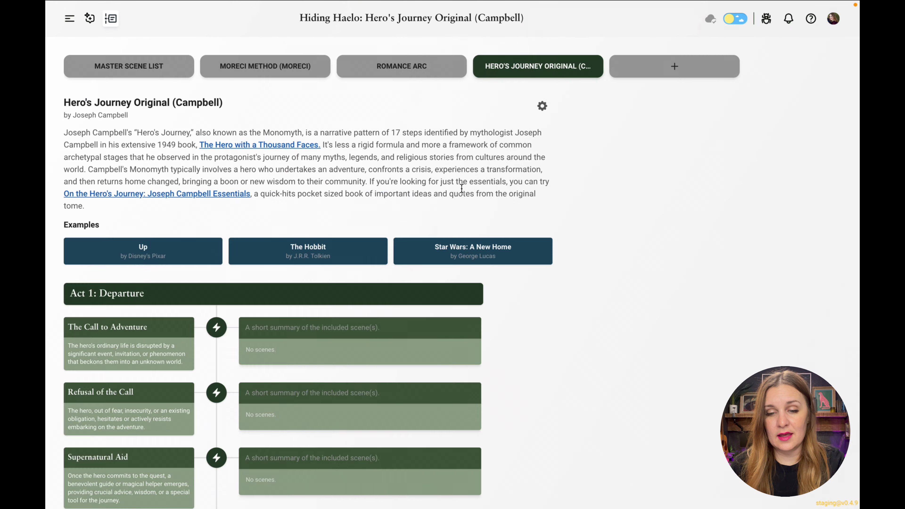
Enter "Haelo saves boy from drowning, feels like she's being watched" as the scene summary for The Call to Adventure
scroll(443, 344, "down", 6)
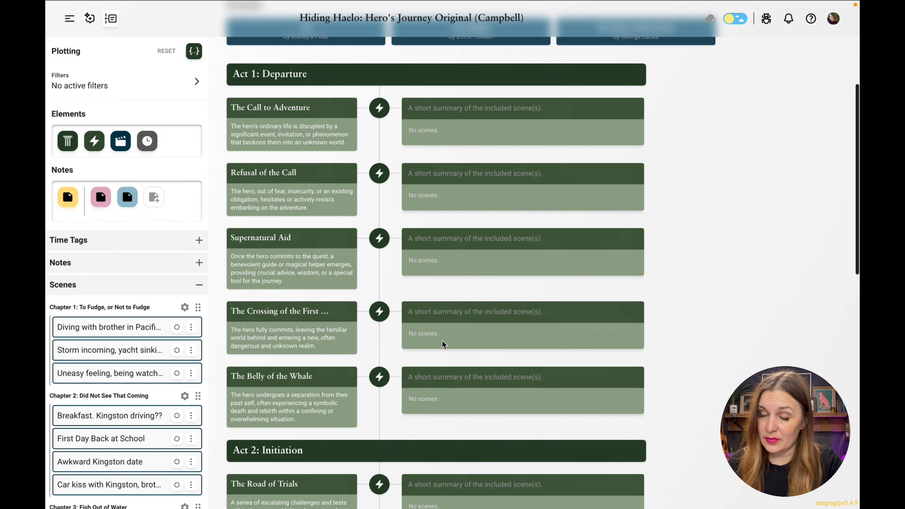
left_click(424, 108)
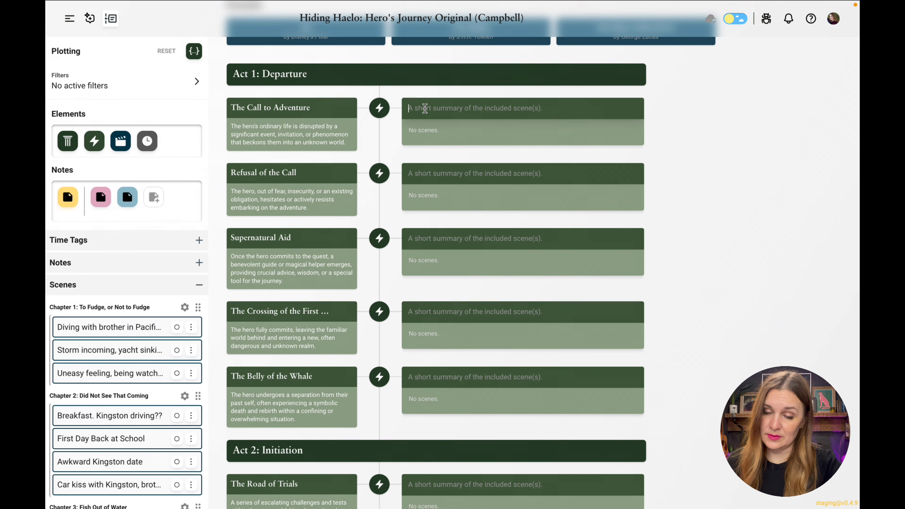
type("Haelo saves ")
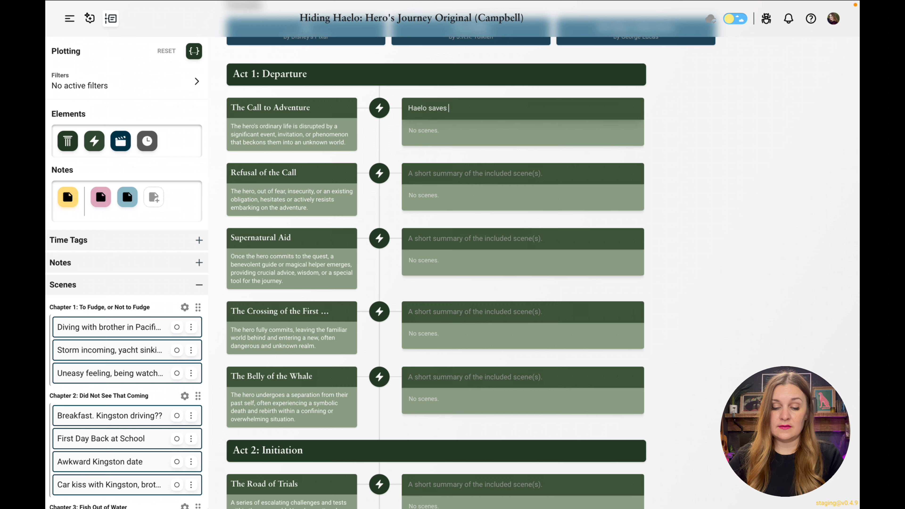
type("boy from drowning, feels li")
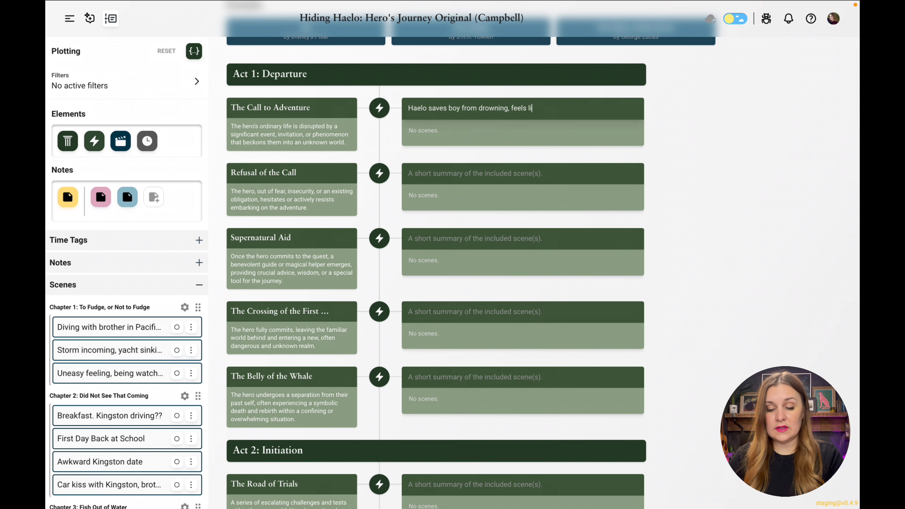
type("ke she's being watched")
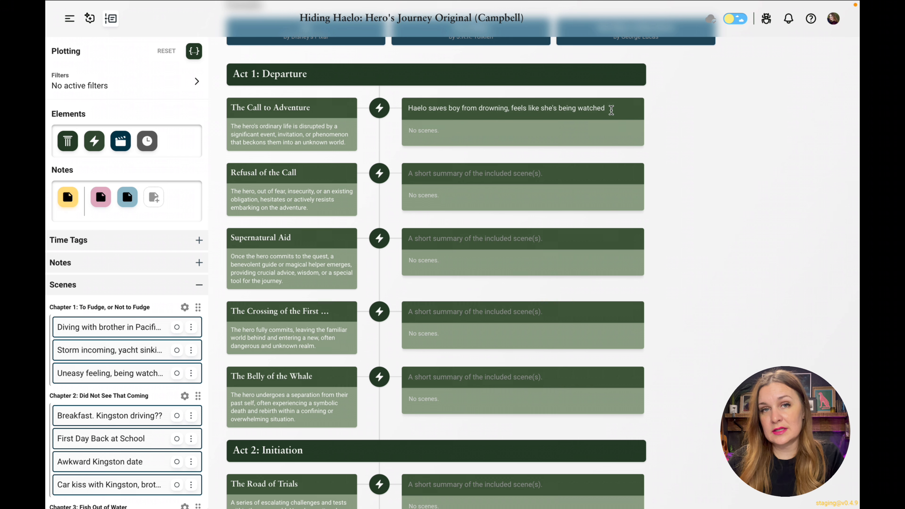
Copy The Call to Adventure's summary sentence and paste it repeatedly into the same summary to make a long text
left_click_drag(611, 110, 407, 108)
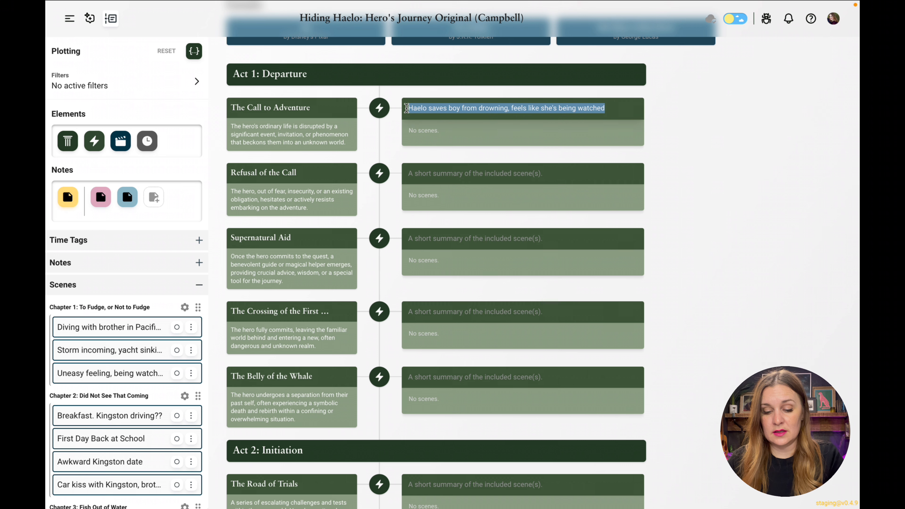
key("ctrl+c")
key("ctrl+v")
key("ctrl+v")
key("ctrl+v")
key("ctrl+v")
key("ctrl+v")
key("ctrl+v")
key("ctrl+v")
key("ctrl+v")
key("ctrl+v")
key("ctrl+v")
key("ctrl+v")
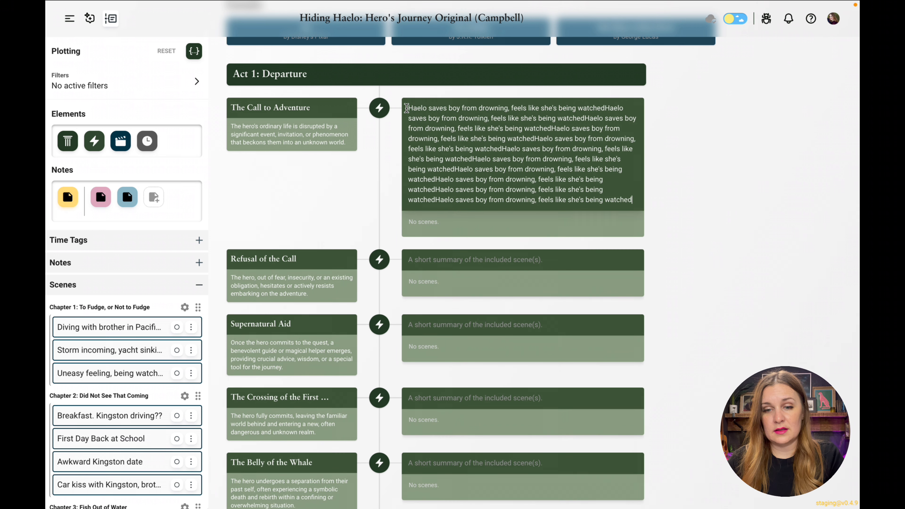
Delete the repeated copies from The Call to Adventure's summary, keeping only the first sentence
scroll(689, 180, "up", 5)
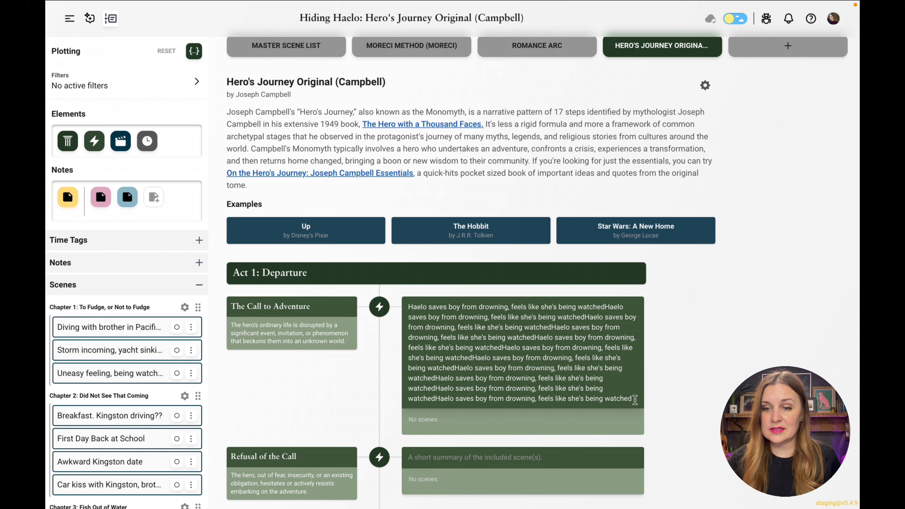
left_click_drag(633, 399, 606, 307)
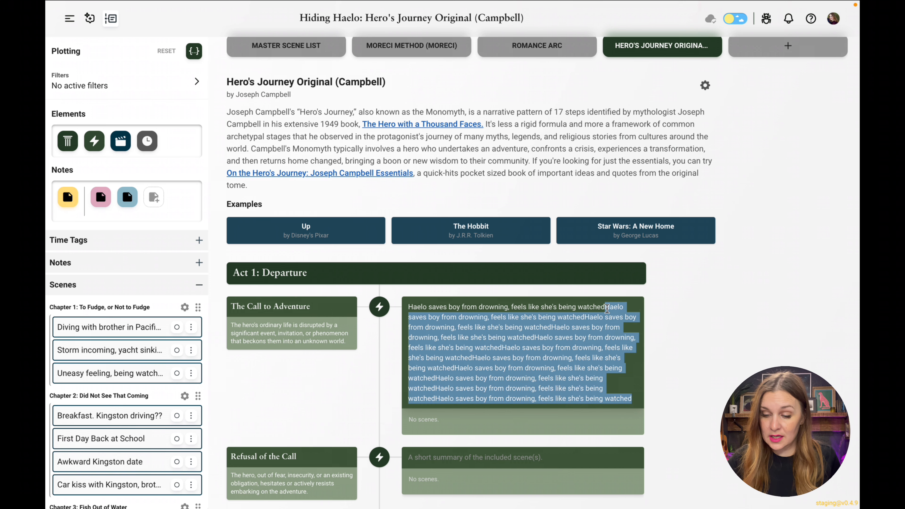
key("BackSpace")
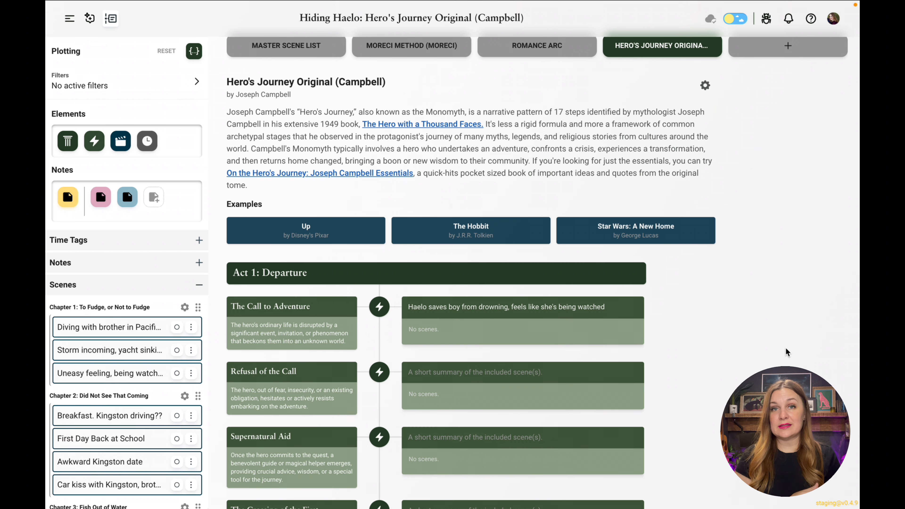
View the Master Scene List, and look through the beats of the Hero's Journey timeline
scroll(499, 178, "up", 1)
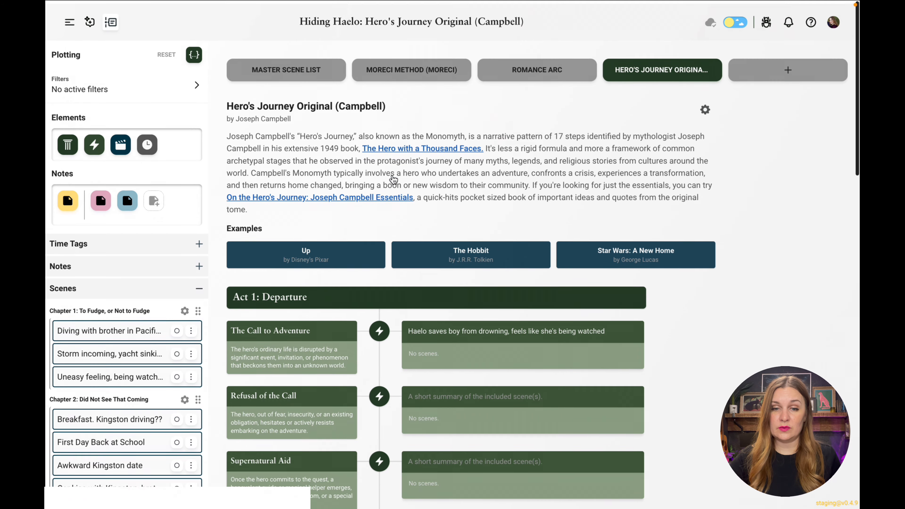
left_click(288, 68)
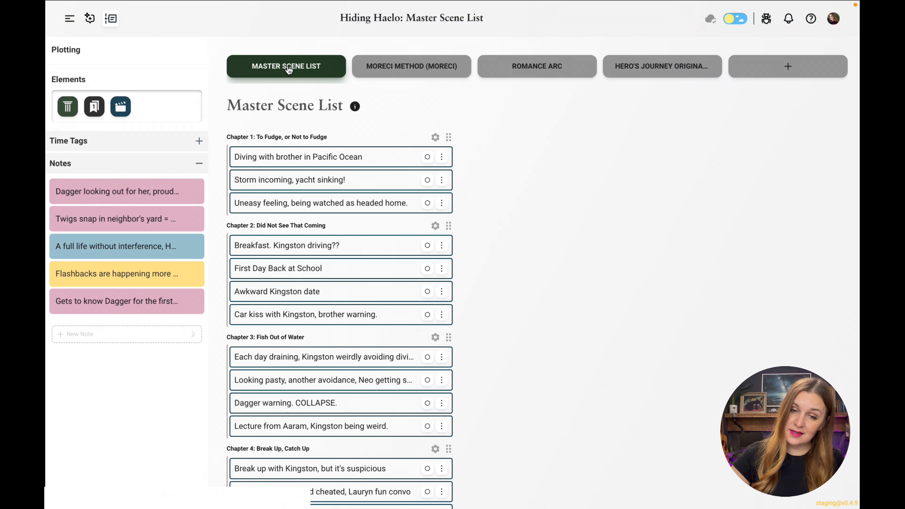
left_click(656, 76)
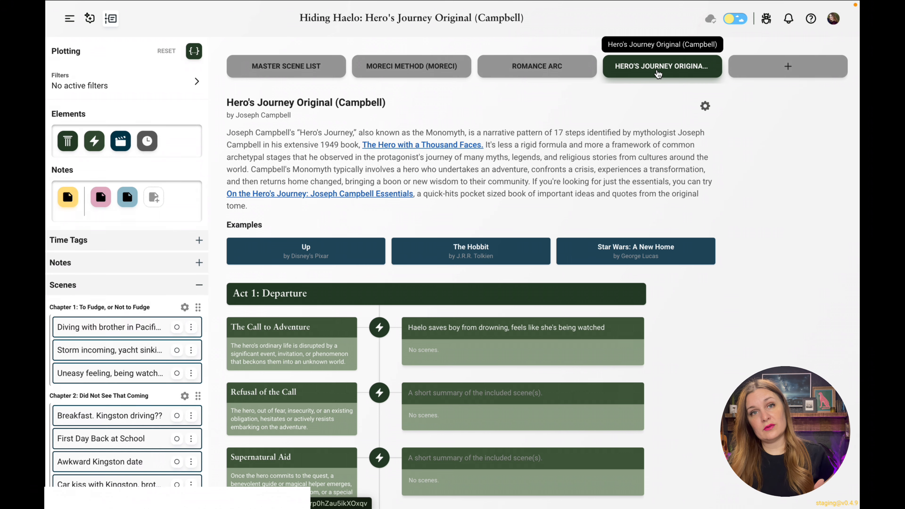
scroll(613, 156, "down", 7)
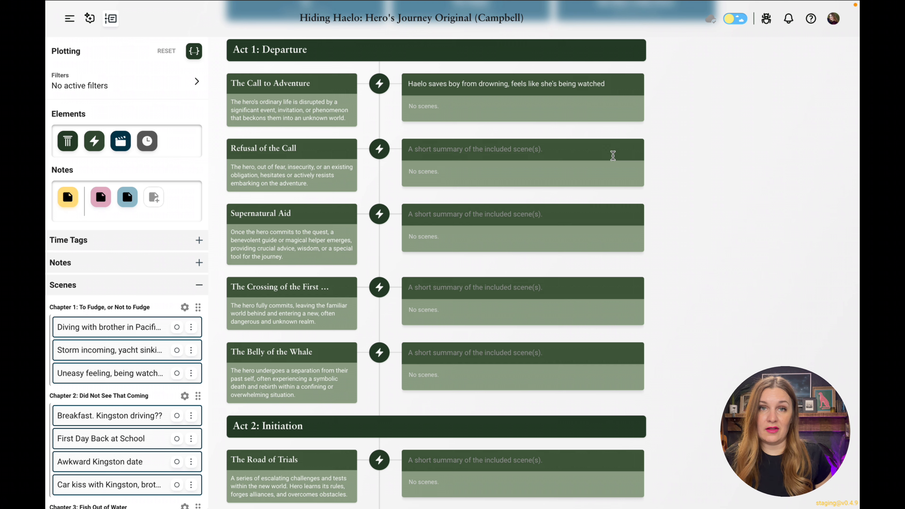
scroll(613, 156, "up", 7)
Review the Romance arc timeline and the Act I steps and scenes of the Moreci Method timeline
left_click(535, 67)
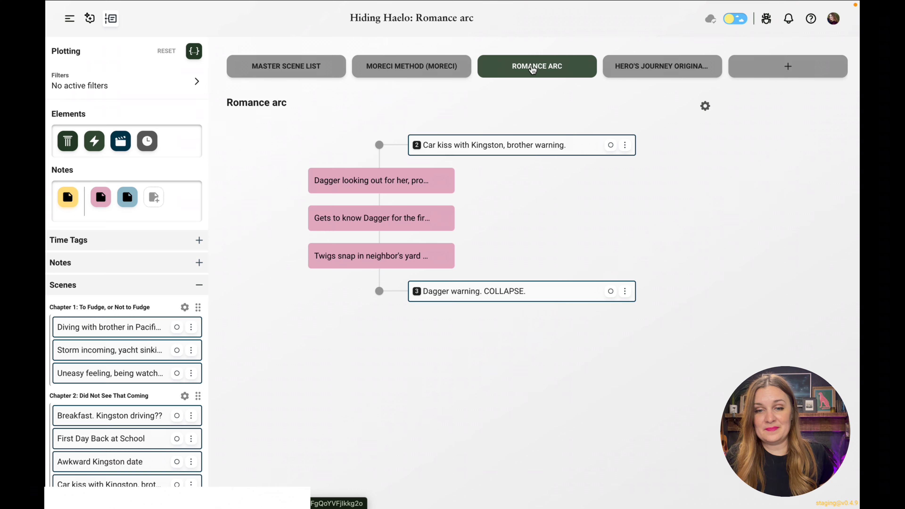
left_click(412, 67)
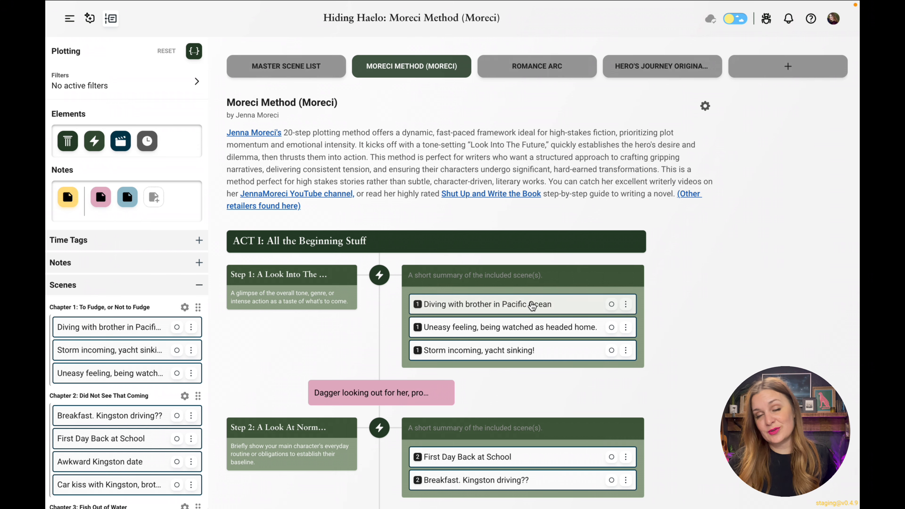
scroll(532, 306, "down", 6)
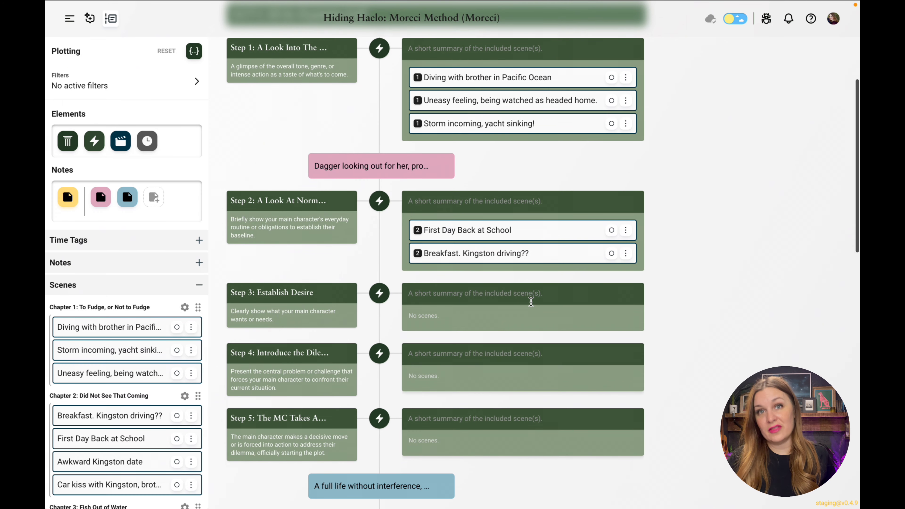
scroll(531, 302, "up", 6)
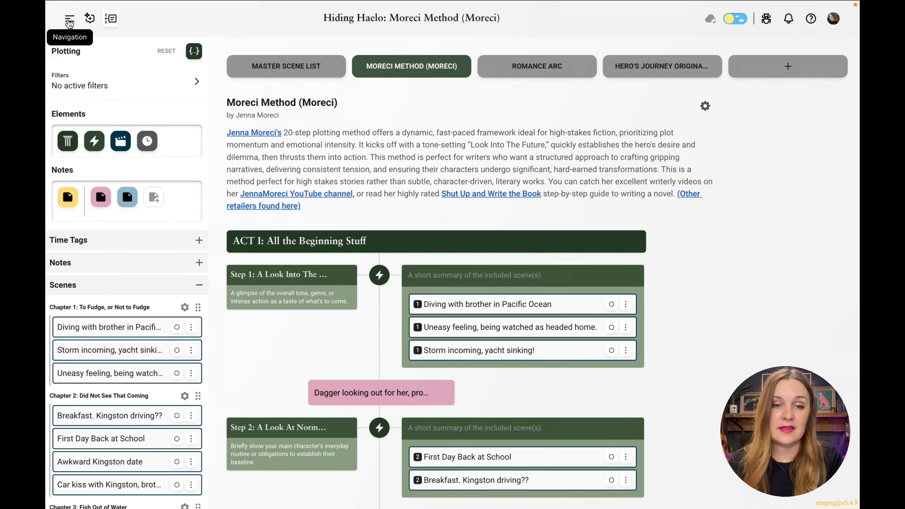
Open the character sheet of the protagonist Haelo and look through its sections down to the linked scenes
left_click(69, 19)
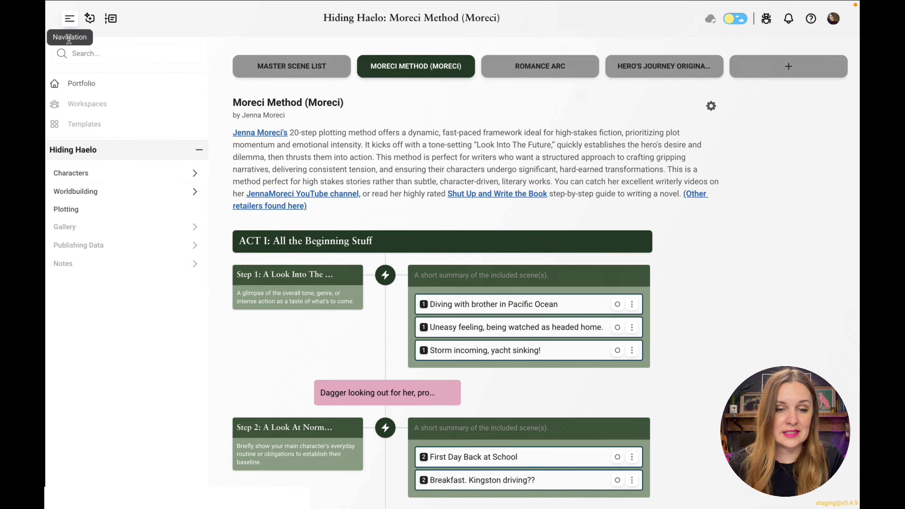
mouse_move(76, 180)
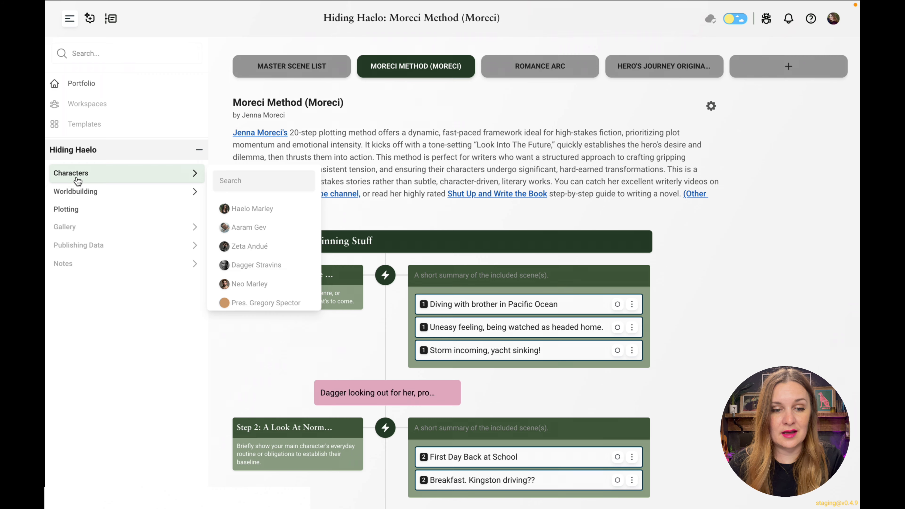
left_click(249, 210)
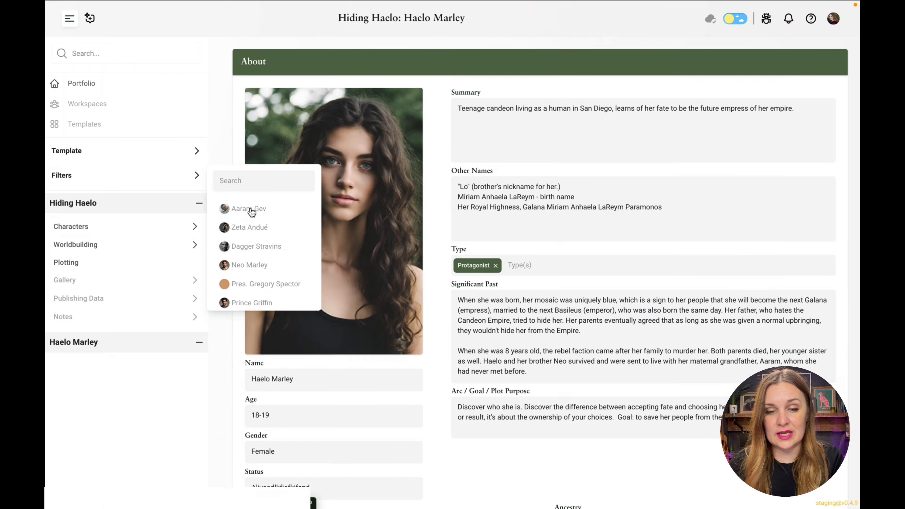
scroll(447, 366, "down", 15)
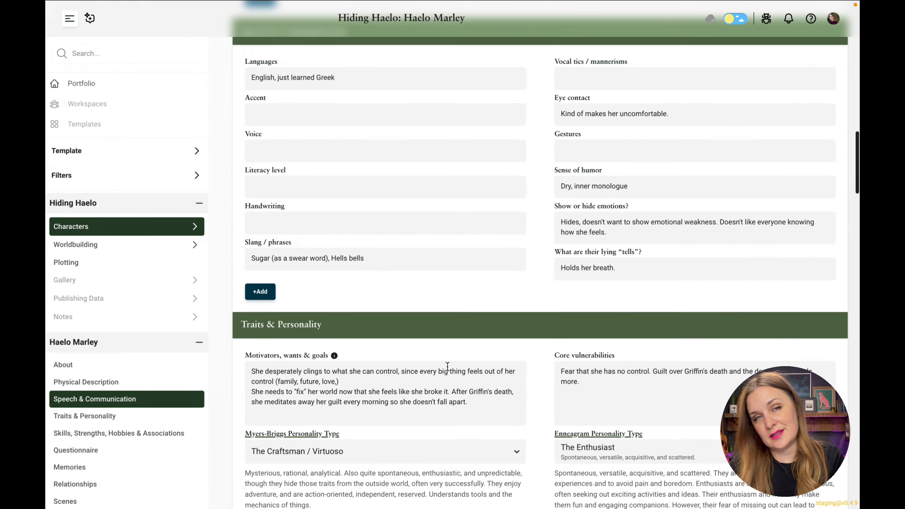
scroll(447, 366, "down", 15)
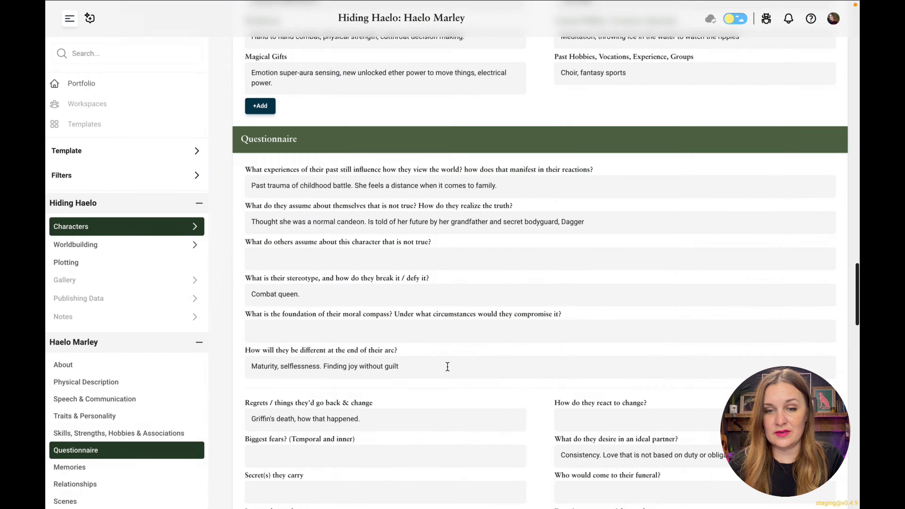
scroll(447, 367, "down", 15)
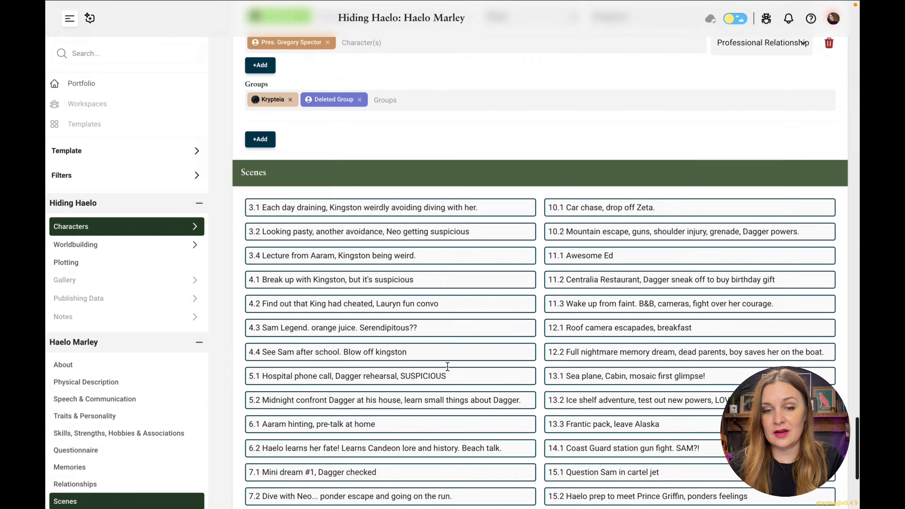
scroll(448, 366, "down", 1)
scroll(447, 366, "up", 2)
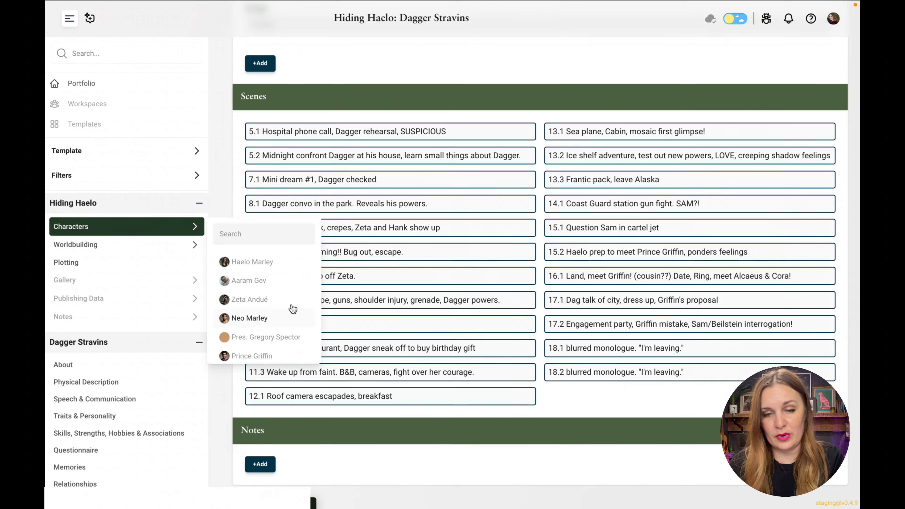
View the scenes linked on Neo's character sheet and open "Lecture from Aaram, Kingston being weird." to view its scene sheet
left_click(281, 316)
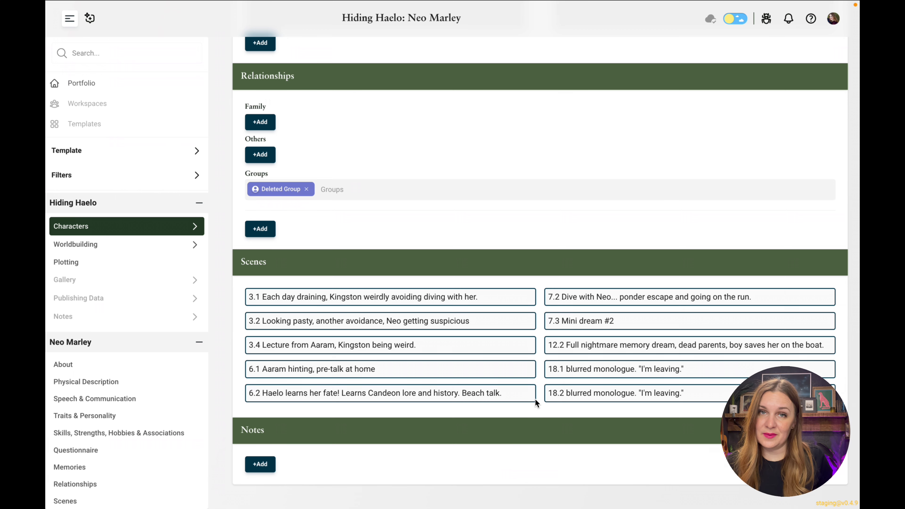
left_click(339, 345)
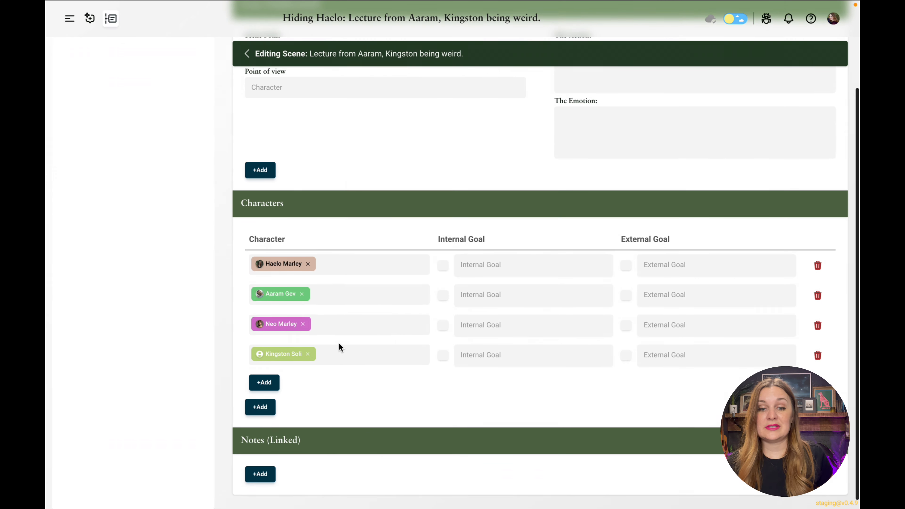
scroll(485, 300, "up", 3)
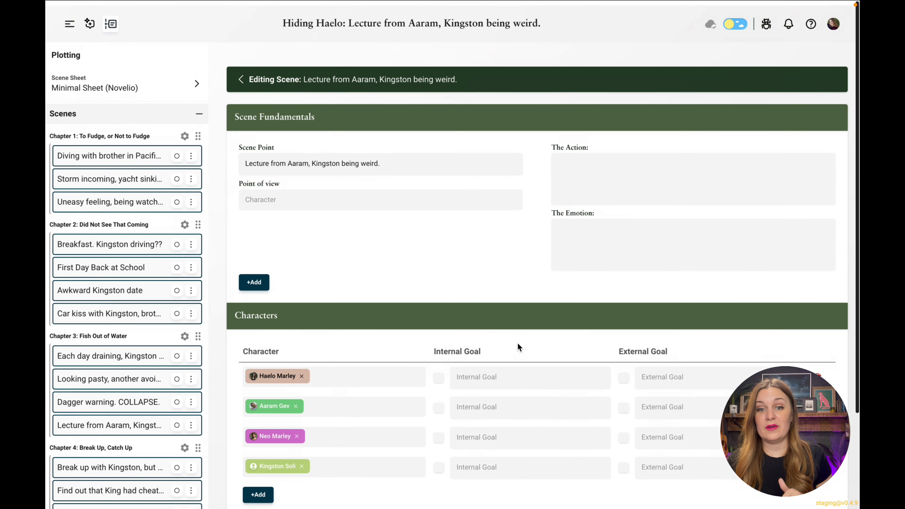